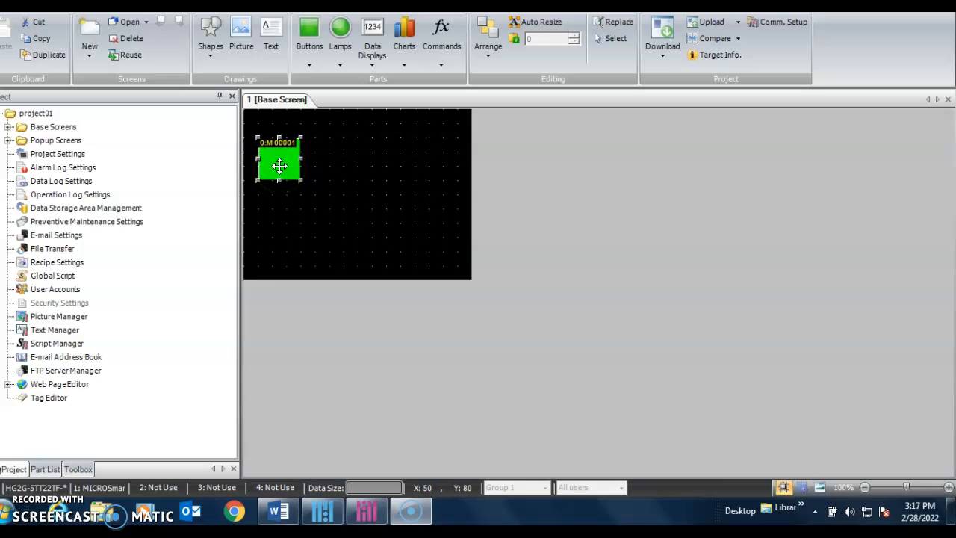
Open the green Start PB button's properties, set its image type to Picture and browse for its OFF picture.
click(280, 165)
double_click(279, 158)
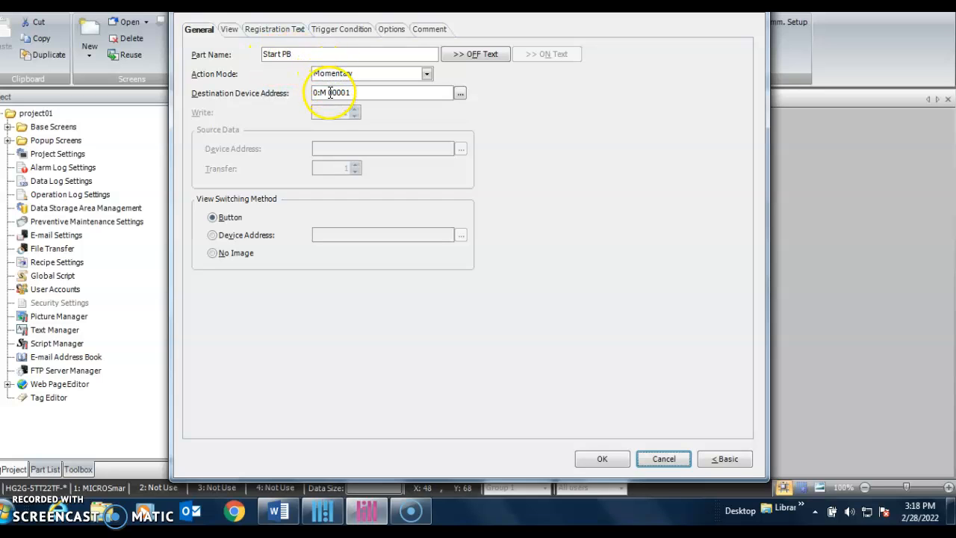
click(229, 34)
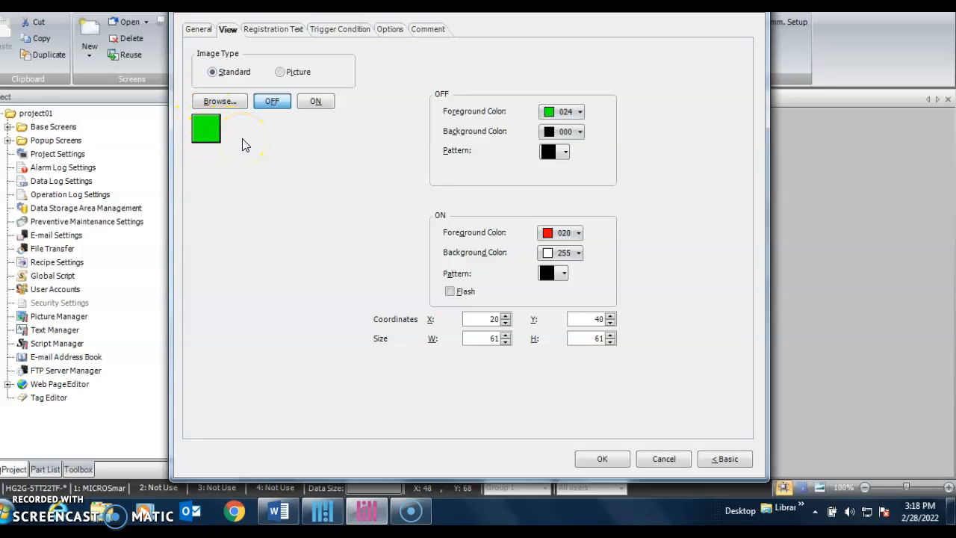
click(281, 75)
click(214, 102)
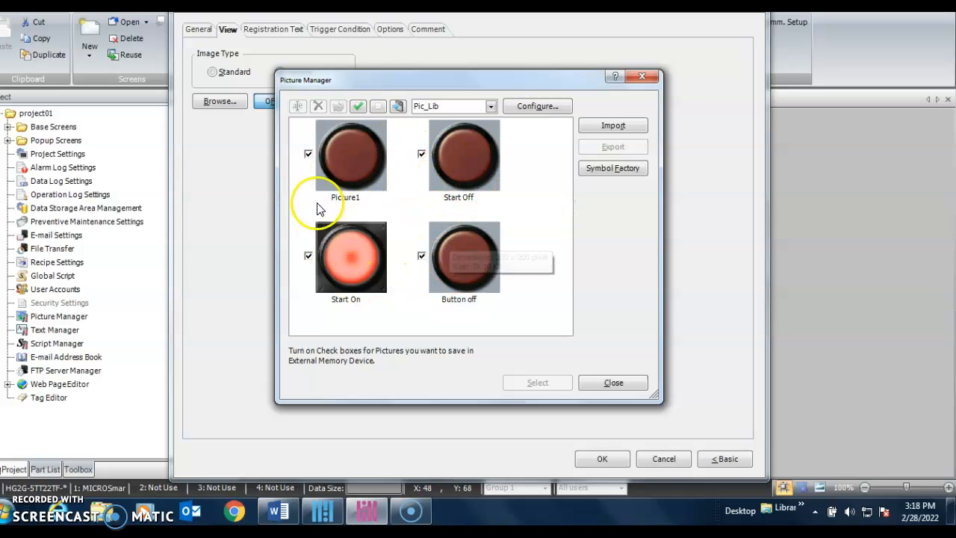
Examine the pushbutton symbols in the Gadget Buttons 1, 2 and 3 categories of Symbol Factory.
click(625, 170)
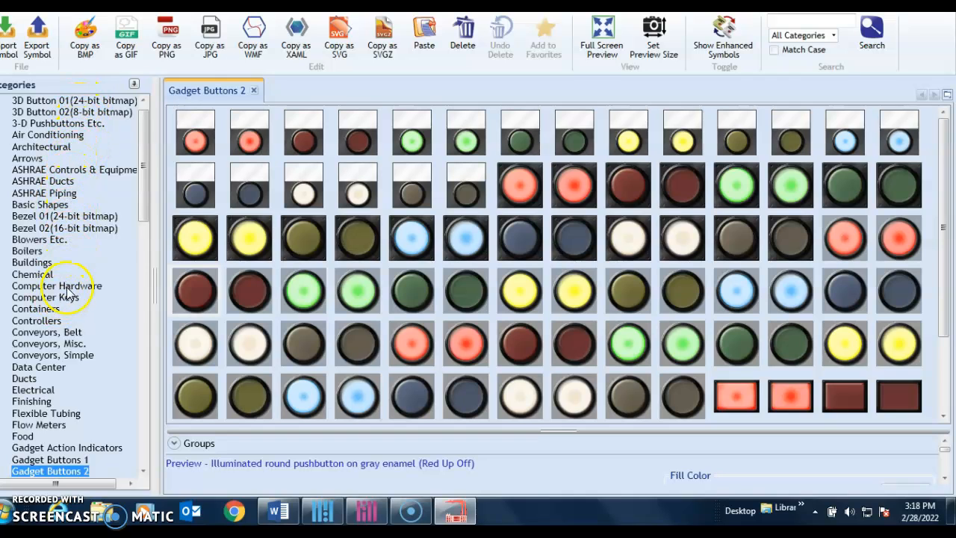
scroll(67, 295, down, 6)
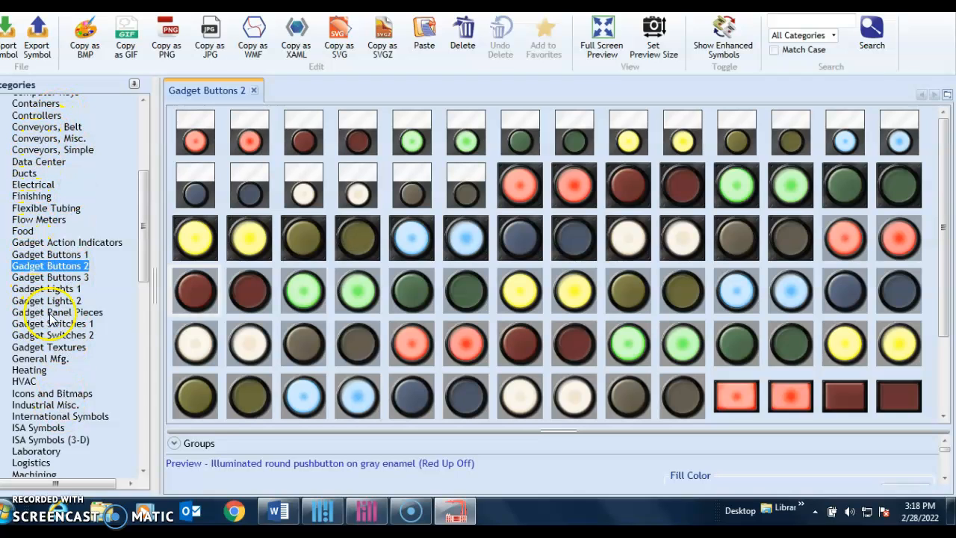
click(54, 256)
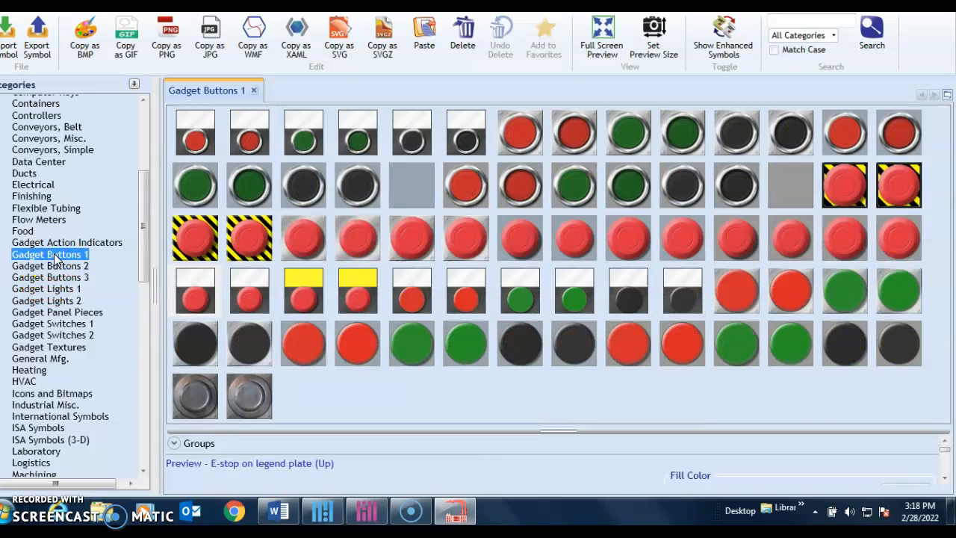
click(54, 267)
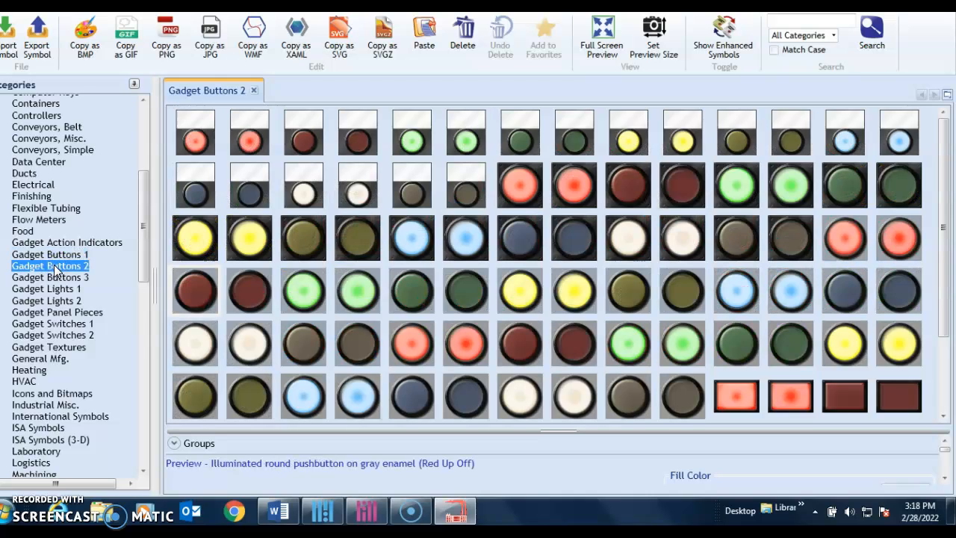
click(57, 279)
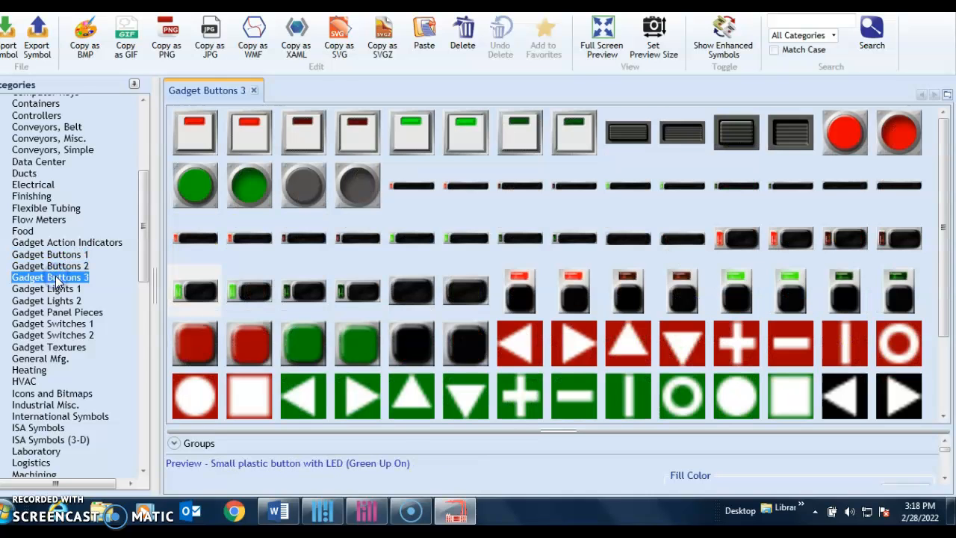
click(55, 266)
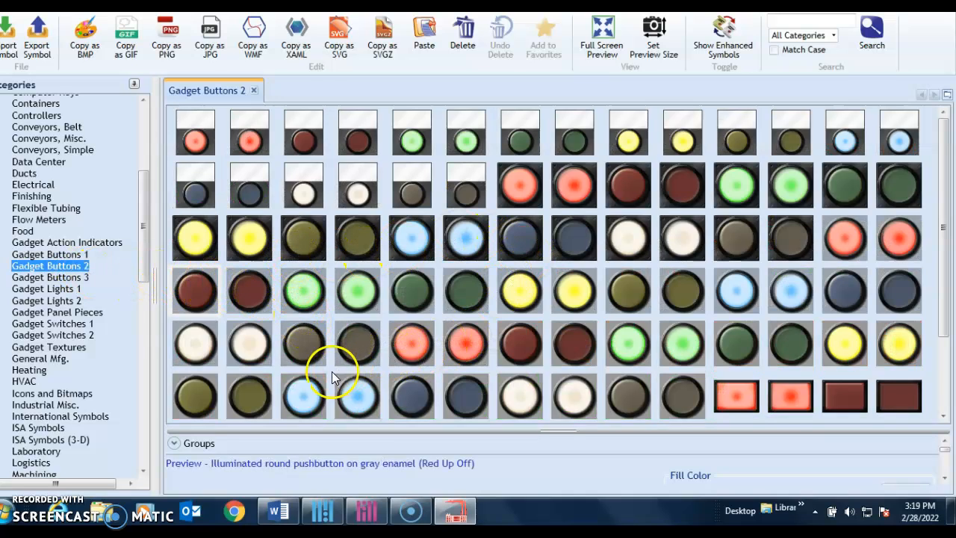
scroll(328, 371, down, 2)
scroll(326, 370, up, 1)
scroll(326, 368, up, 1)
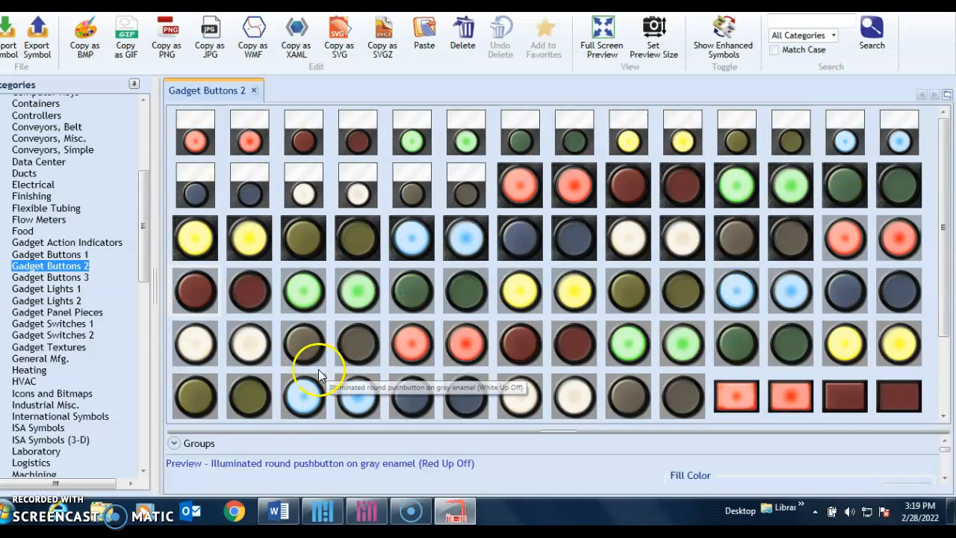
Try to import the "Illuminated round pushbutton on gray enamel (Red Up Off)" symbol under the picture name "start off".
click(192, 300)
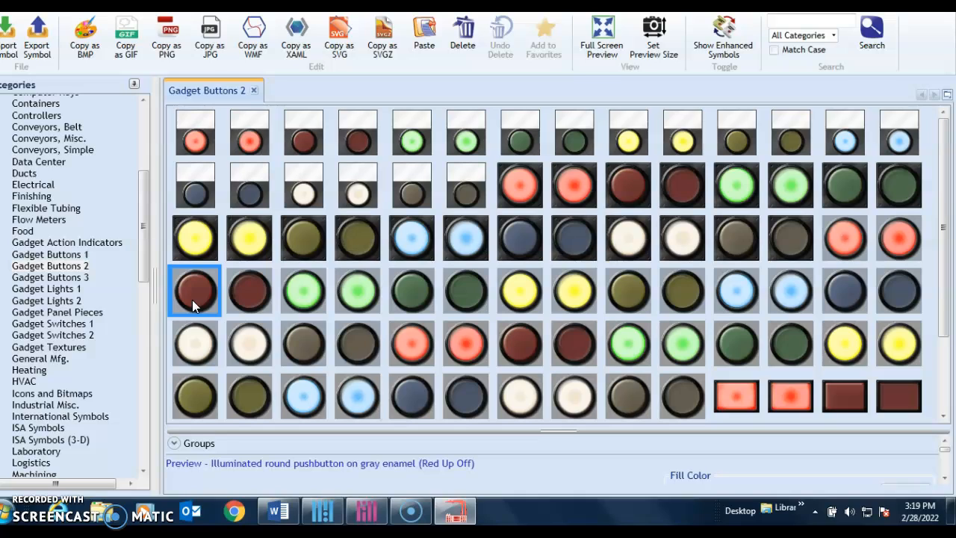
double_click(192, 299)
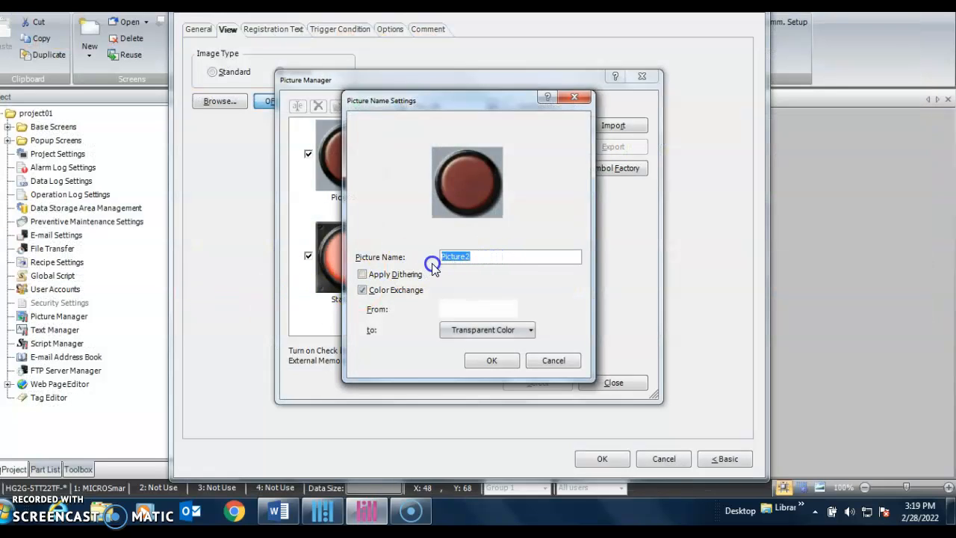
click(473, 256)
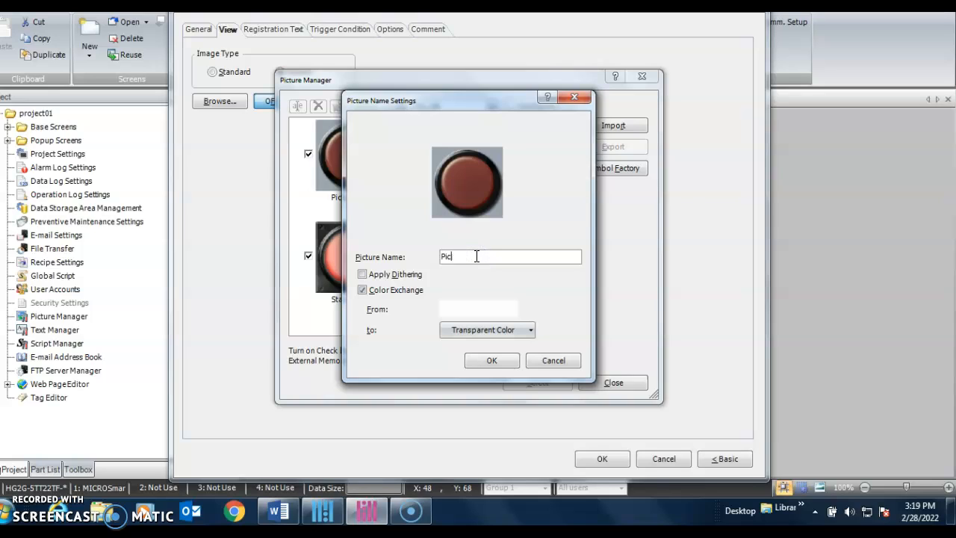
key(BackSpace)
key(BackSpace)
key(BackSpace)
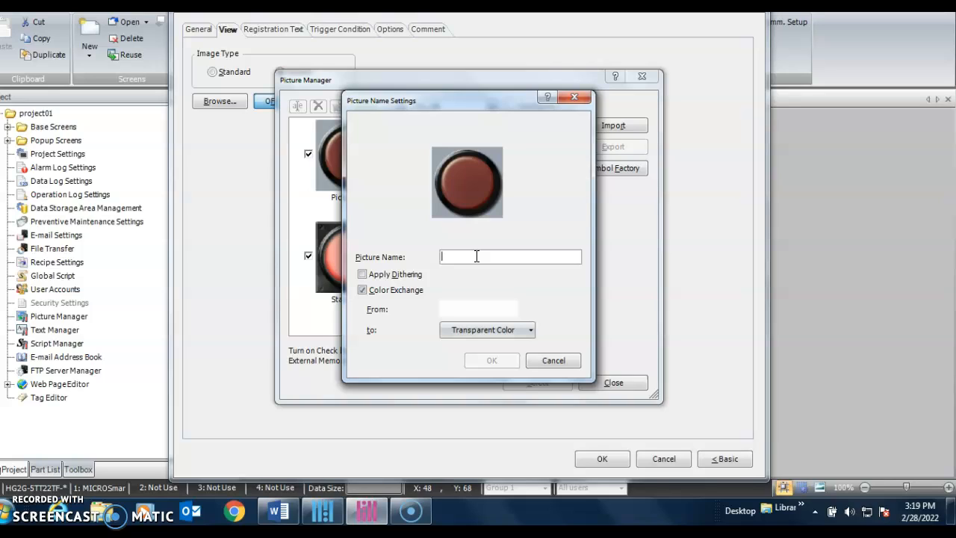
text(start off)
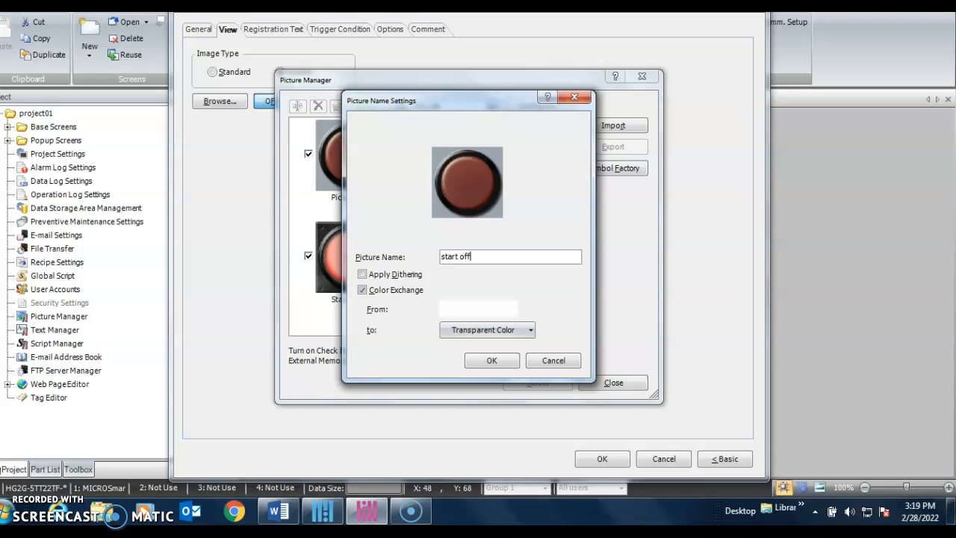
click(479, 252)
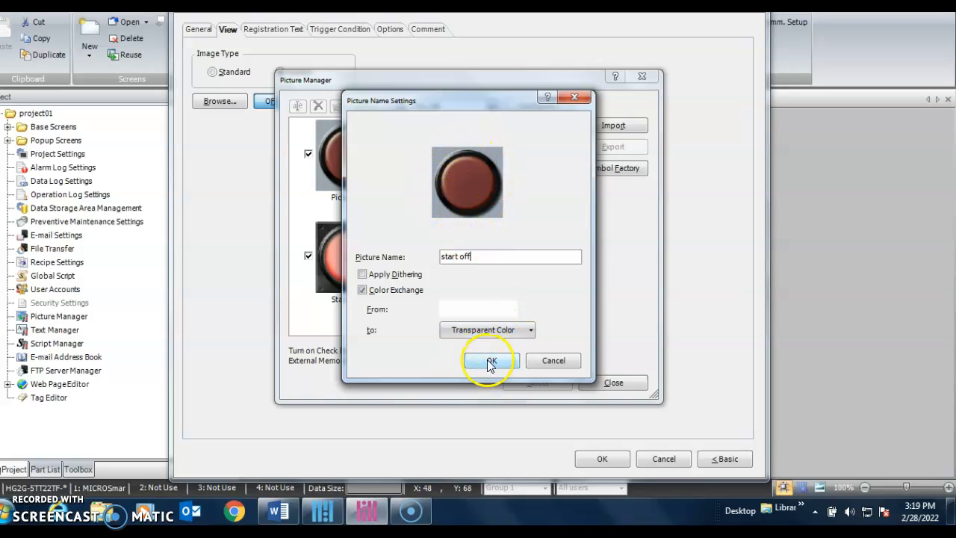
click(553, 360)
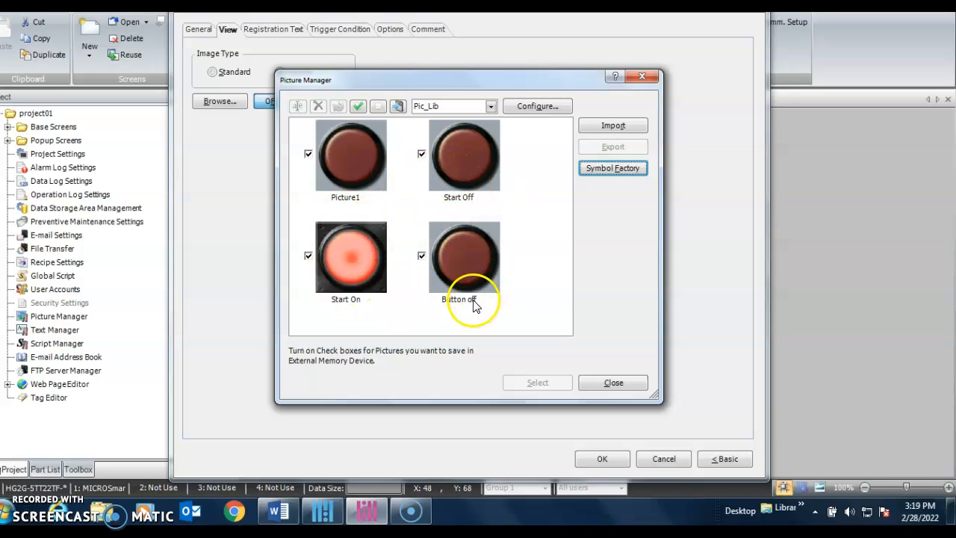
Assign the existing Start Off picture from the picture library to the button's OFF state.
click(449, 164)
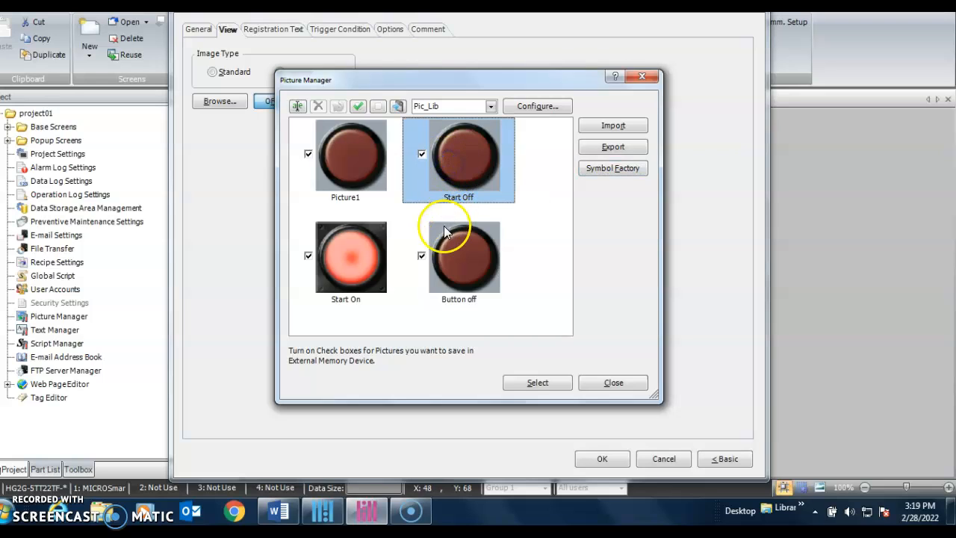
click(535, 385)
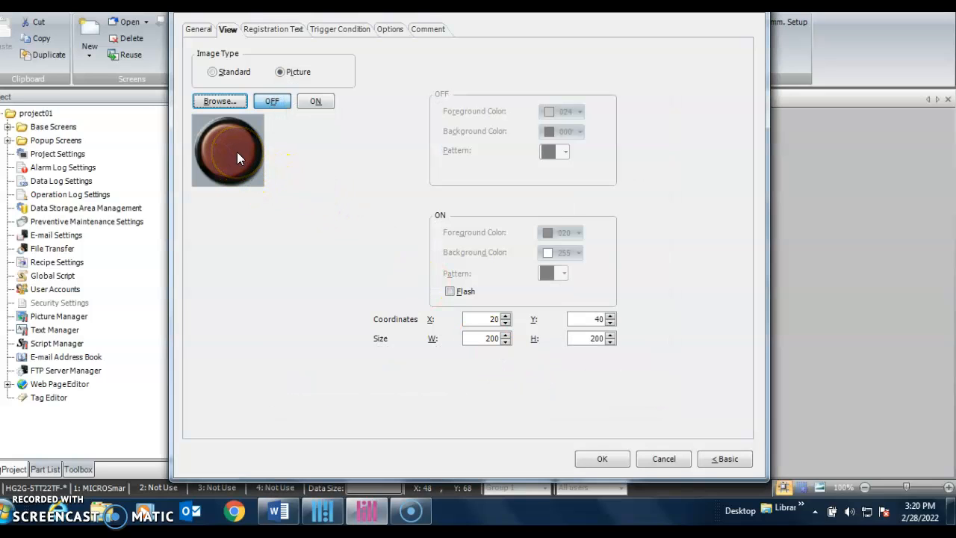
Switch the button's image setup to the ON state and browse for its picture.
click(314, 103)
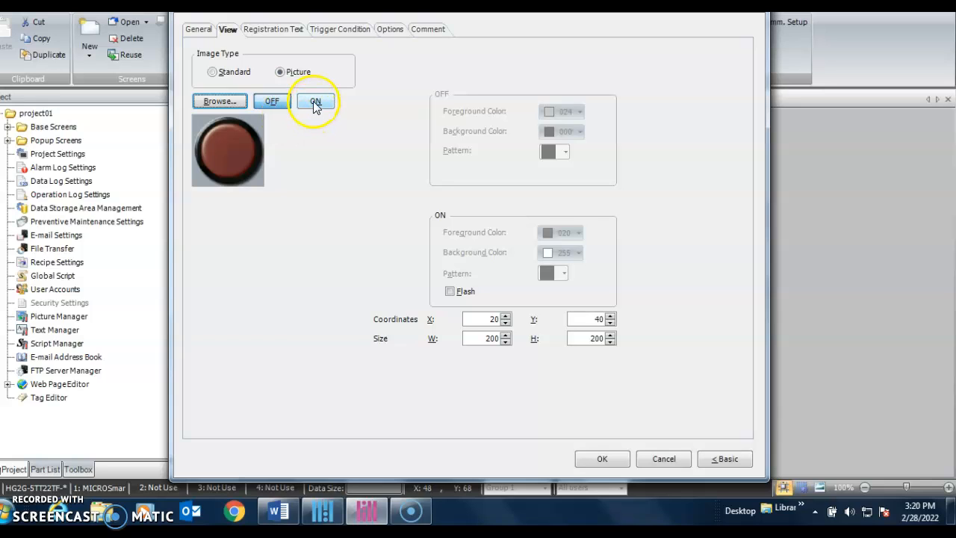
click(314, 103)
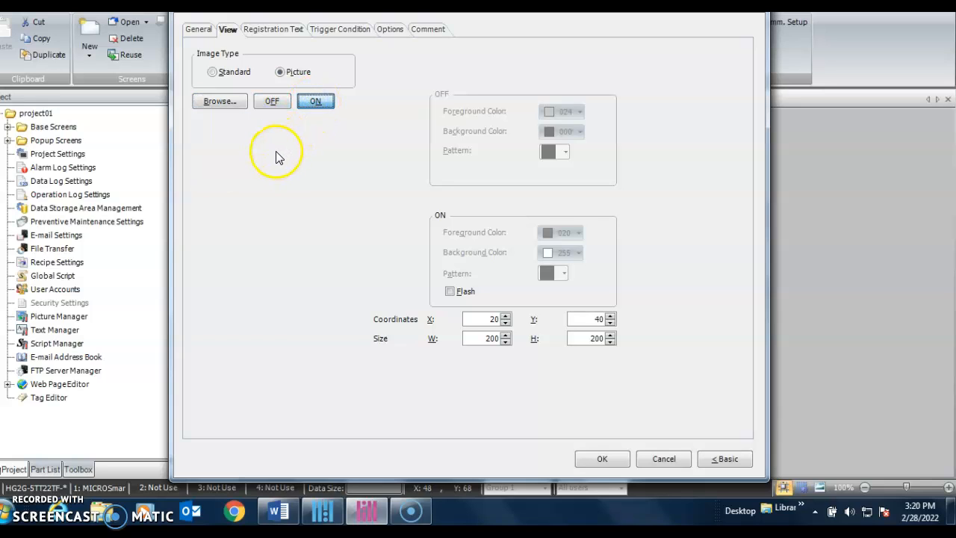
click(214, 103)
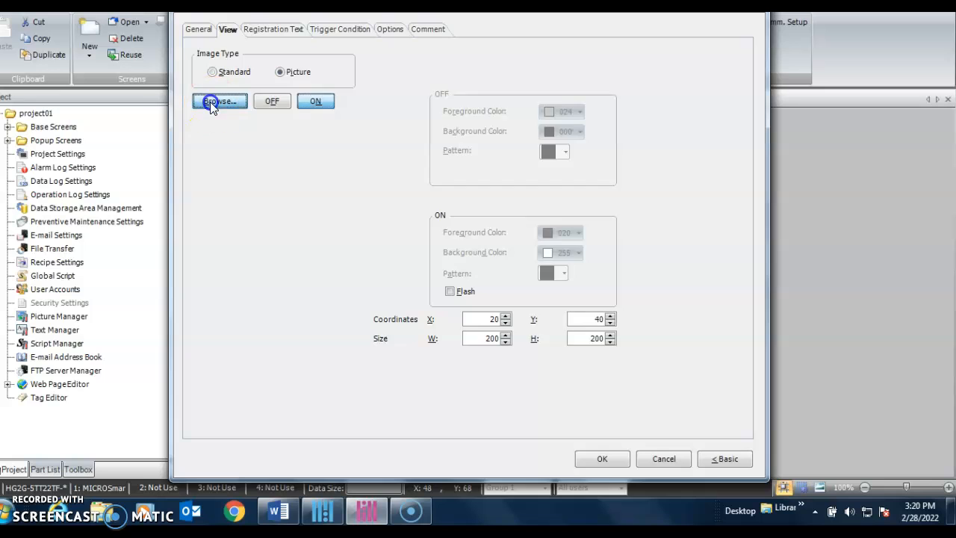
Try to import the "Illuminated round pushbutton (Red Up On)" symbol from Symbol Factory under the picture name "Start on".
click(598, 170)
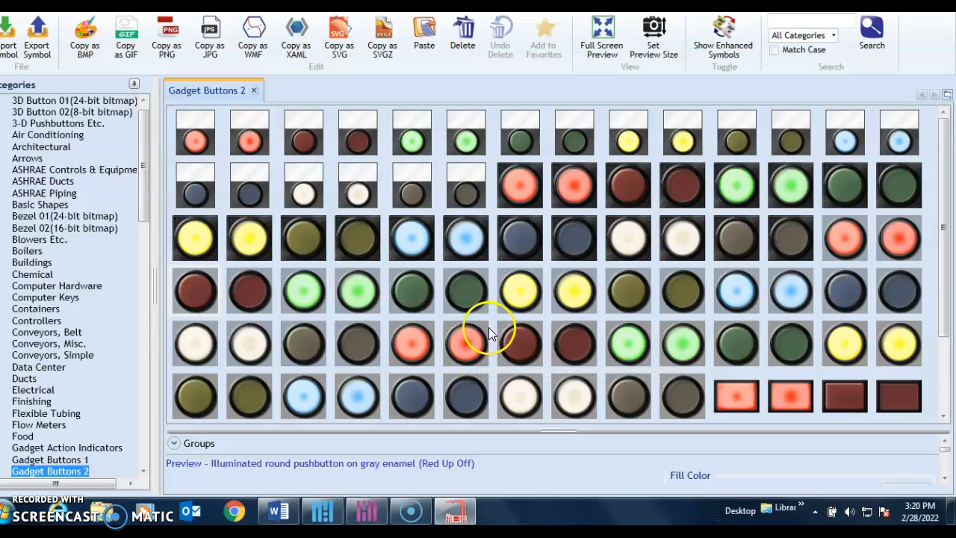
click(515, 183)
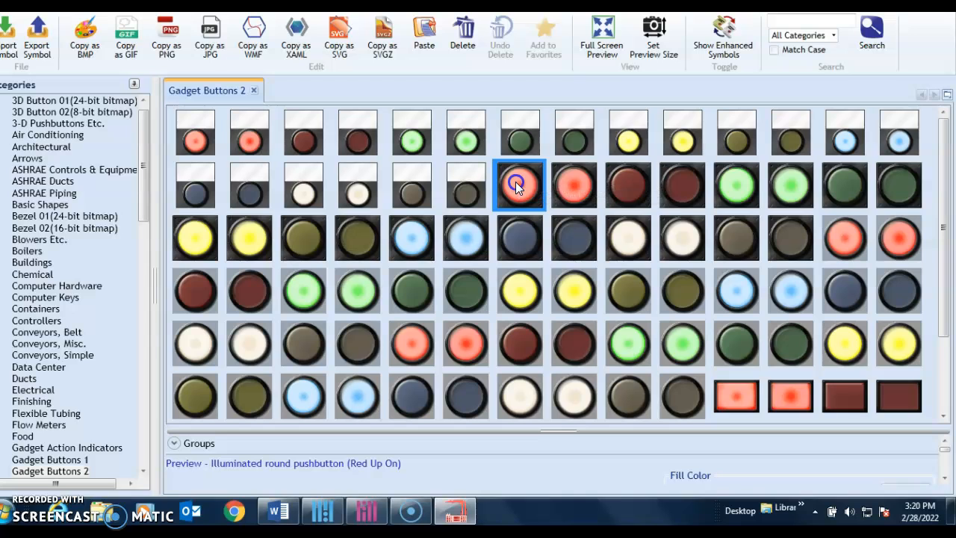
double_click(516, 184)
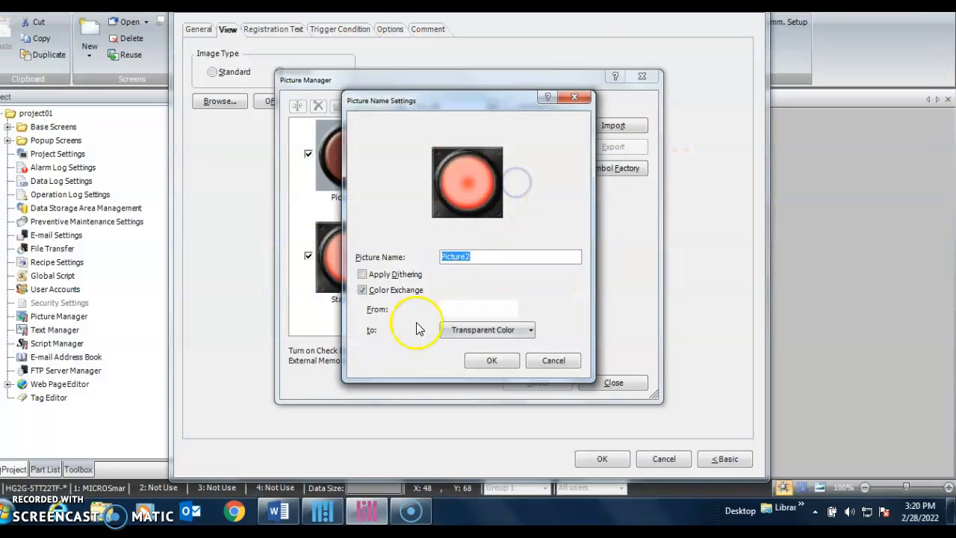
click(482, 257)
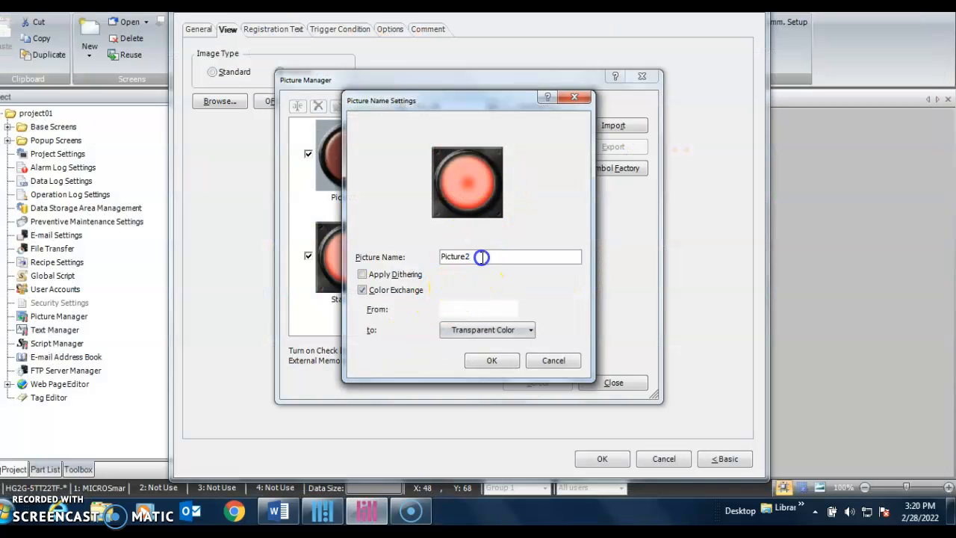
key(BackSpace)
key(BackSpace)
key(BackSpace)
key(BackSpace)
key(BackSpace)
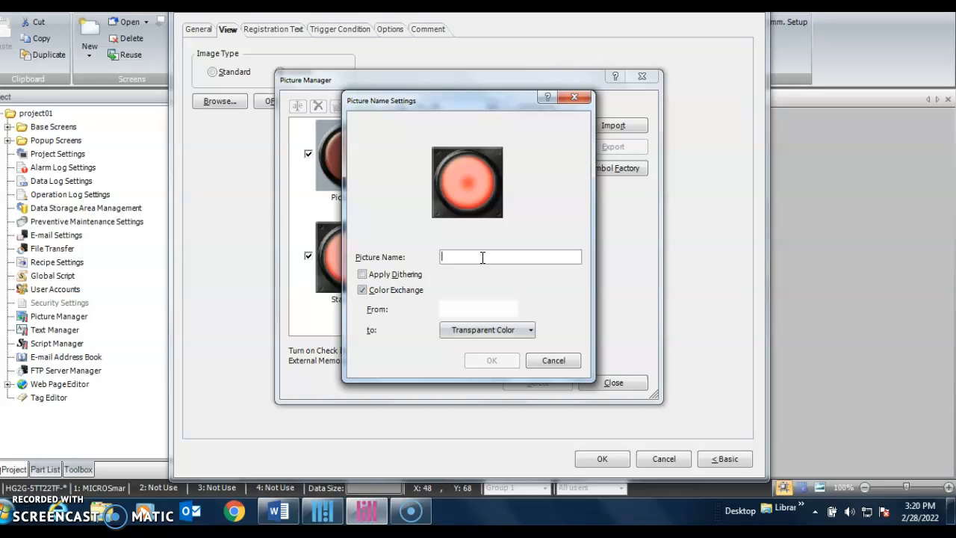
text(S)
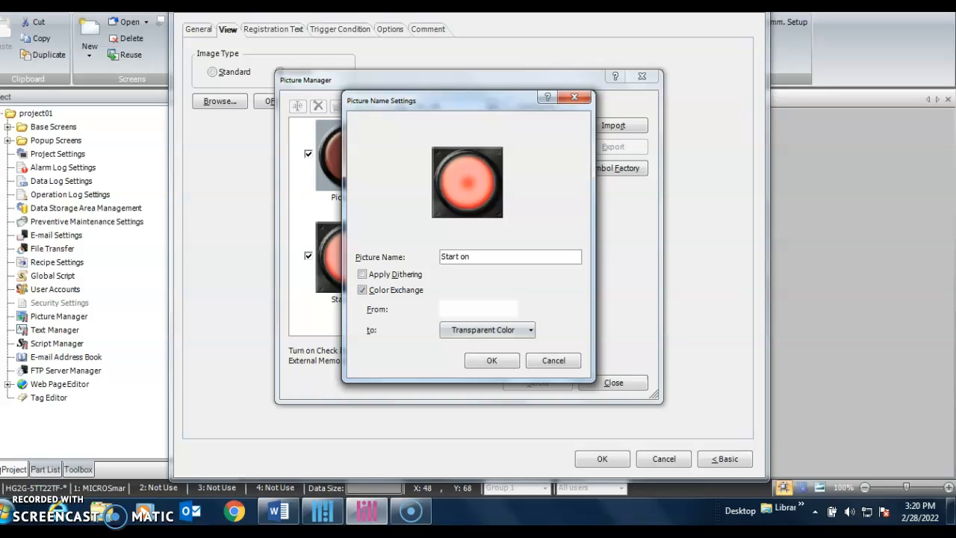
text(tart on)
click(486, 360)
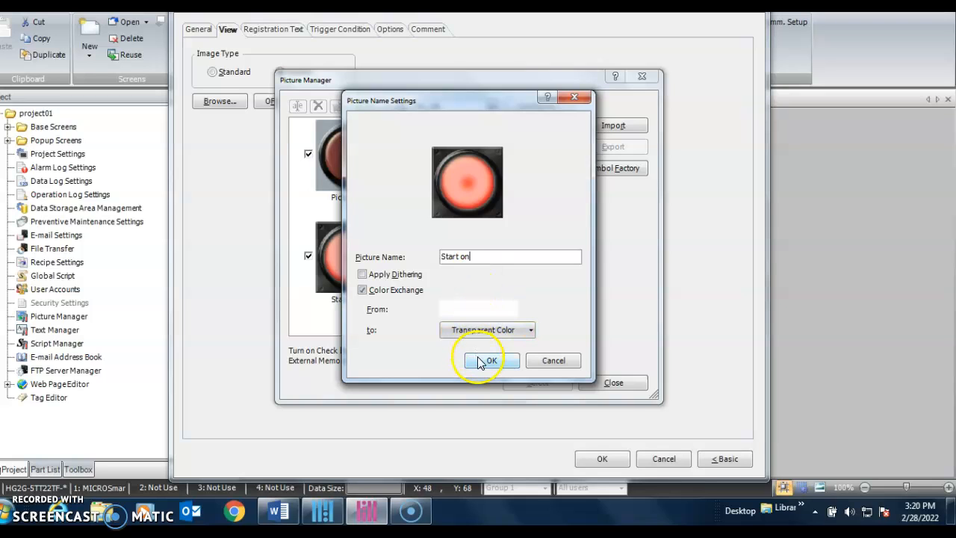
click(546, 361)
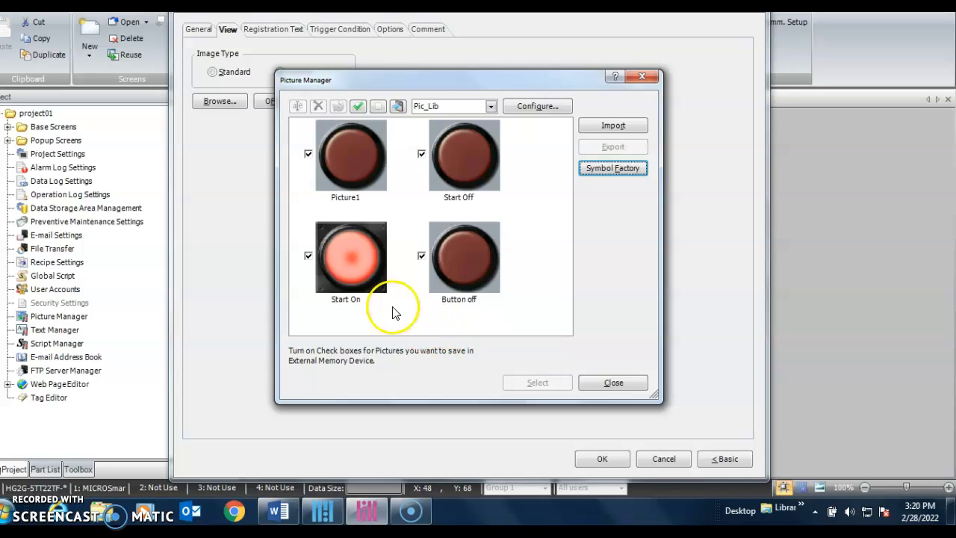
Assign the existing Start On picture from the picture library to the button's ON state.
click(351, 262)
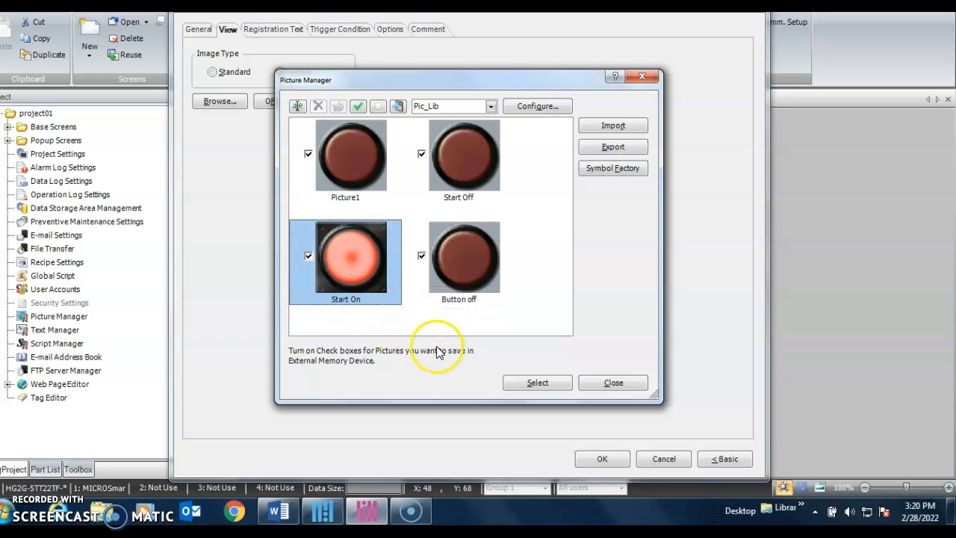
click(530, 389)
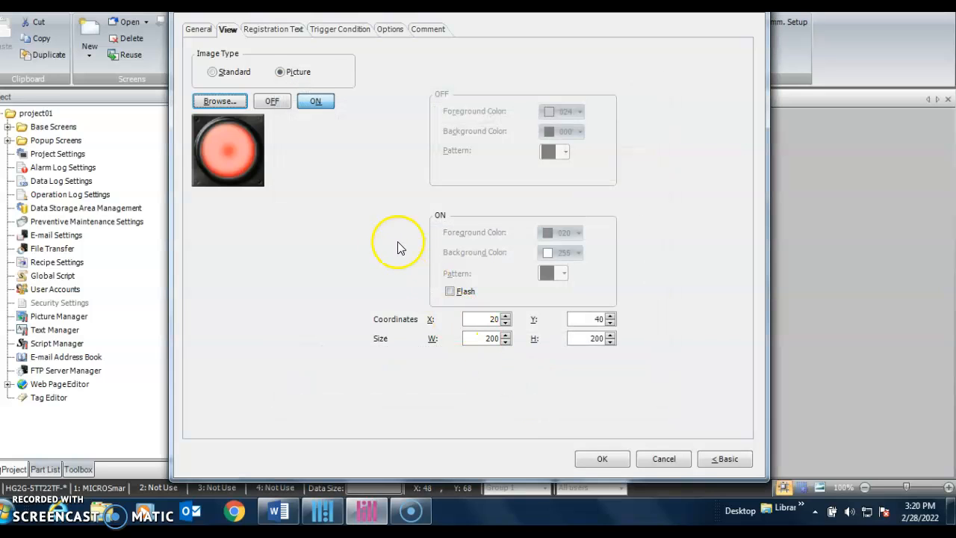
Preview the button's OFF and ON pictures and apply the changed button properties.
click(273, 101)
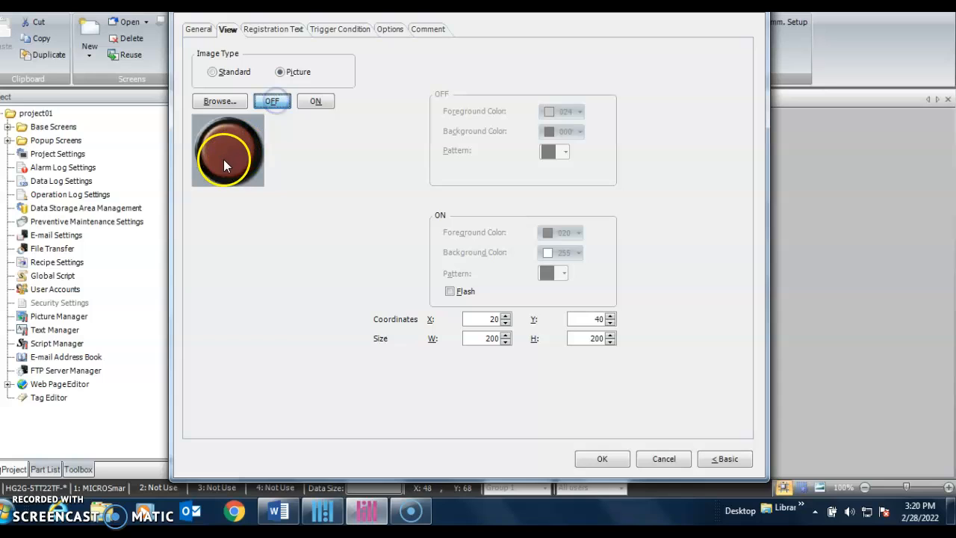
click(311, 104)
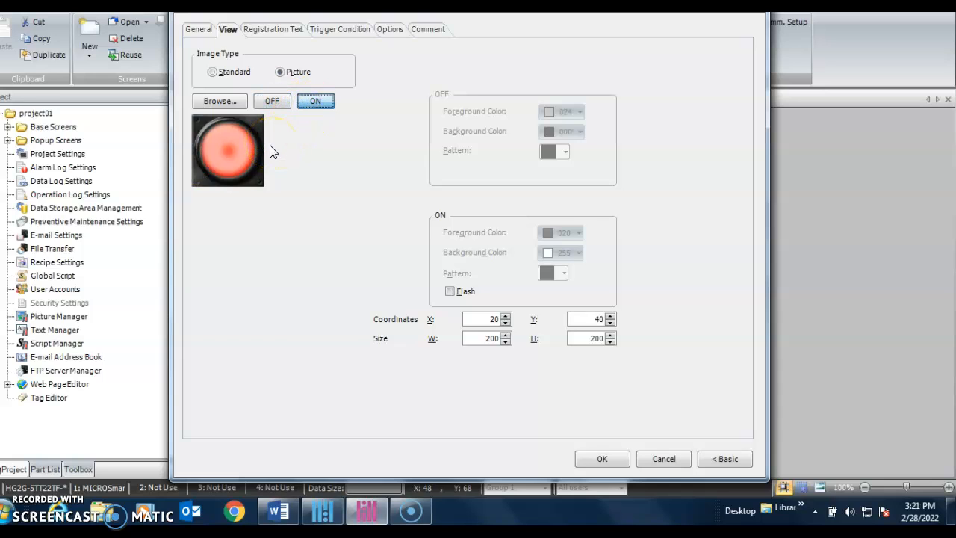
click(274, 102)
click(309, 102)
click(602, 459)
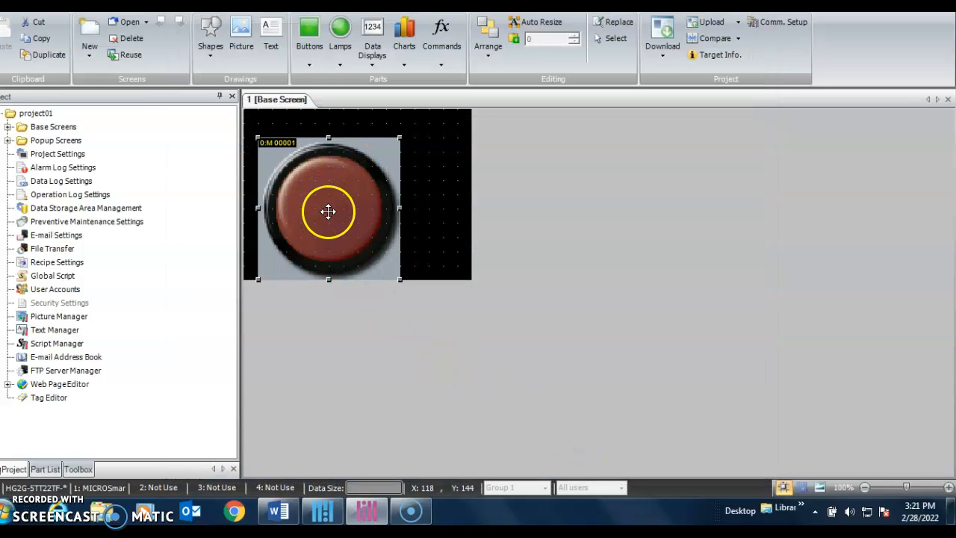
Add the OFF registration text "Start" to the start button, keeping the European font and Regular style.
click(336, 188)
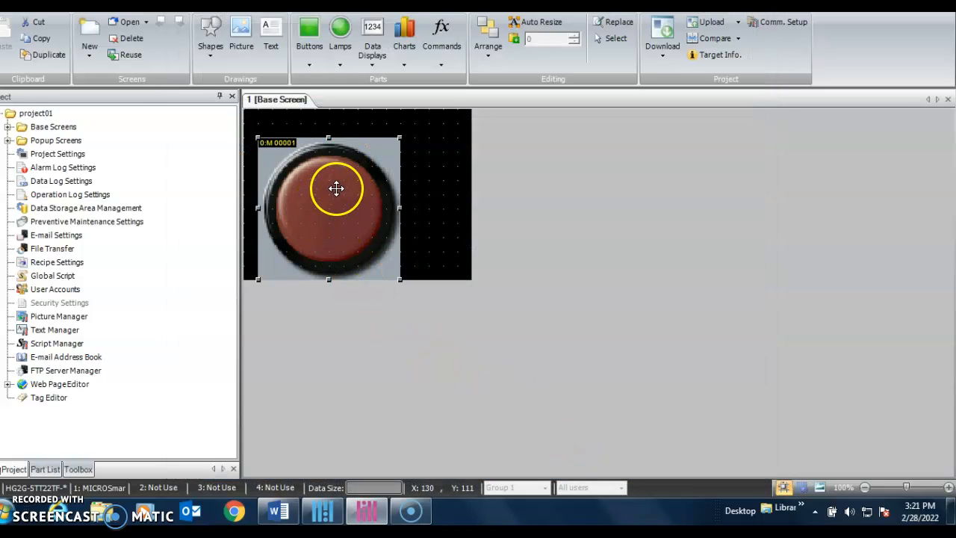
double_click(337, 188)
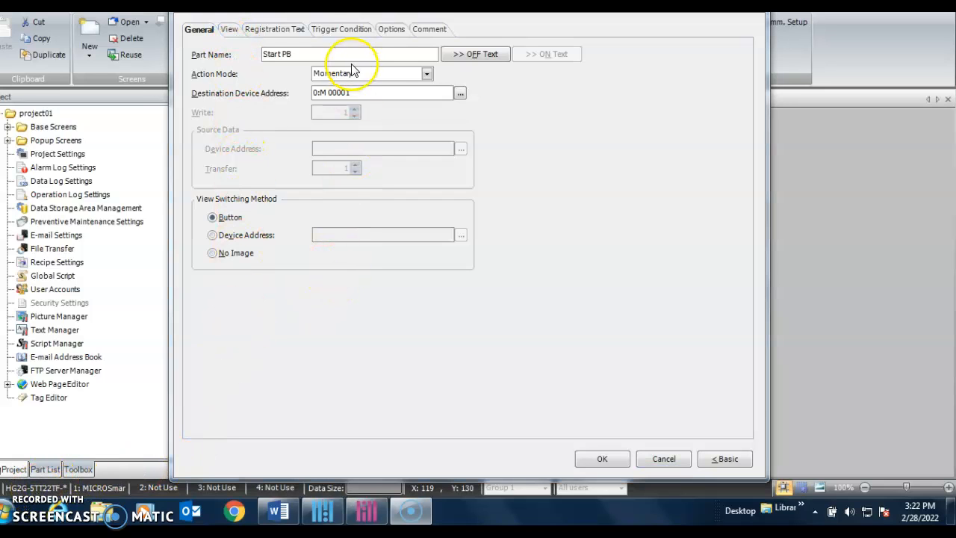
click(275, 30)
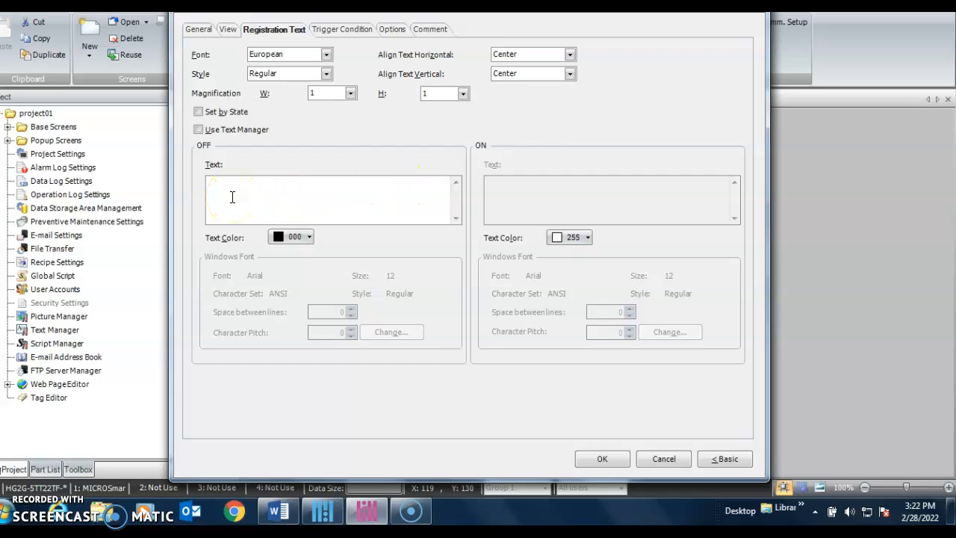
click(326, 55)
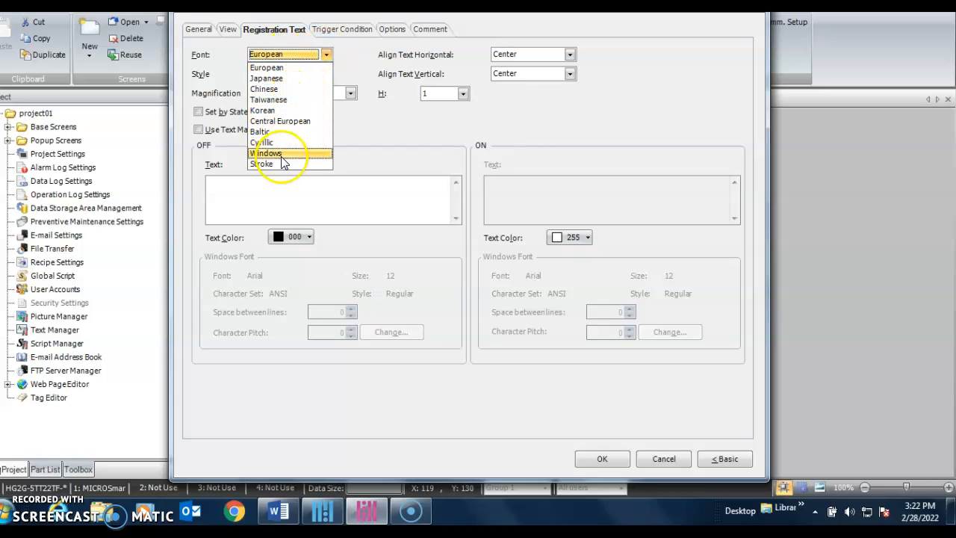
click(291, 69)
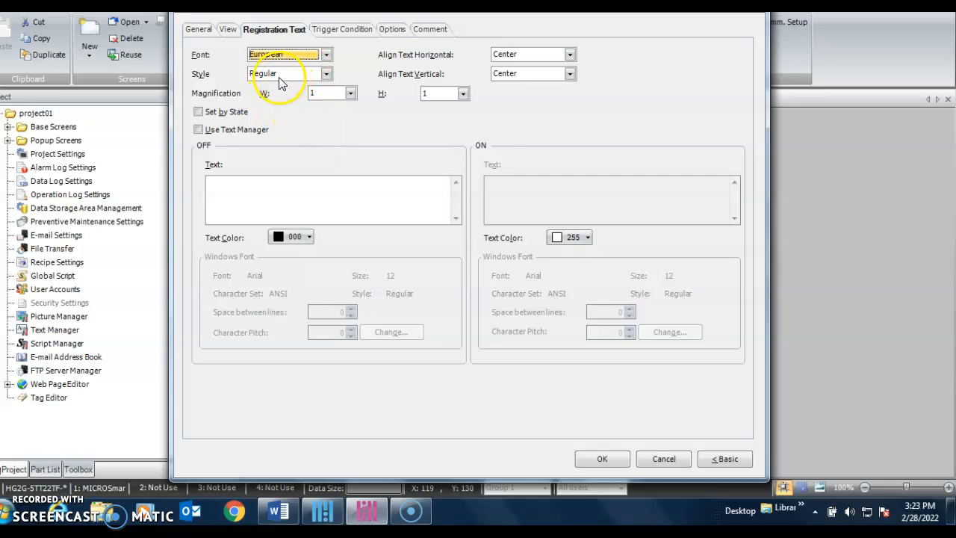
click(326, 74)
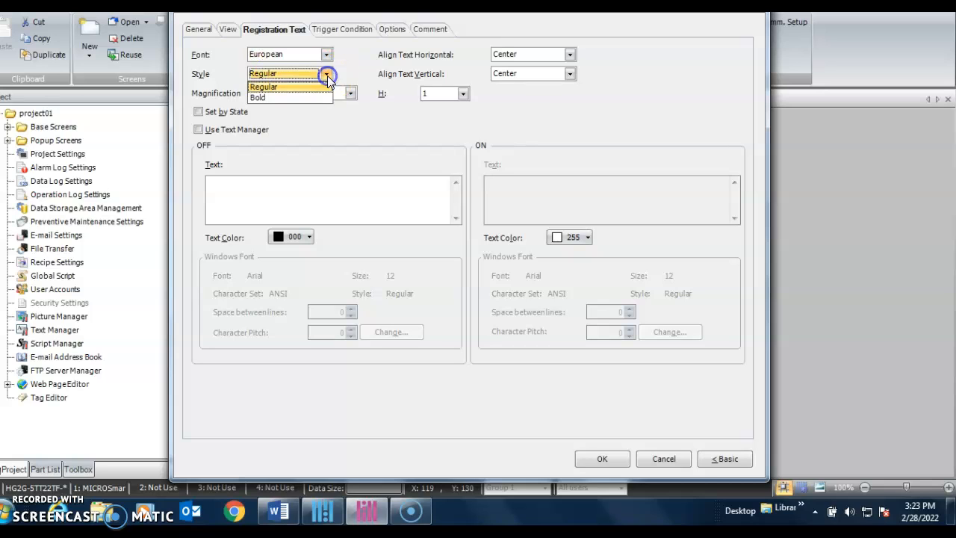
click(297, 75)
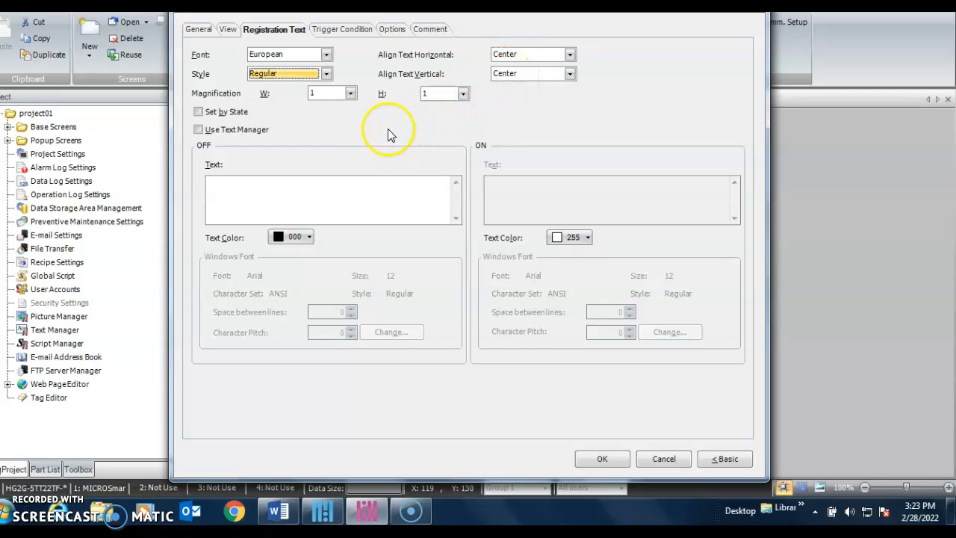
click(227, 193)
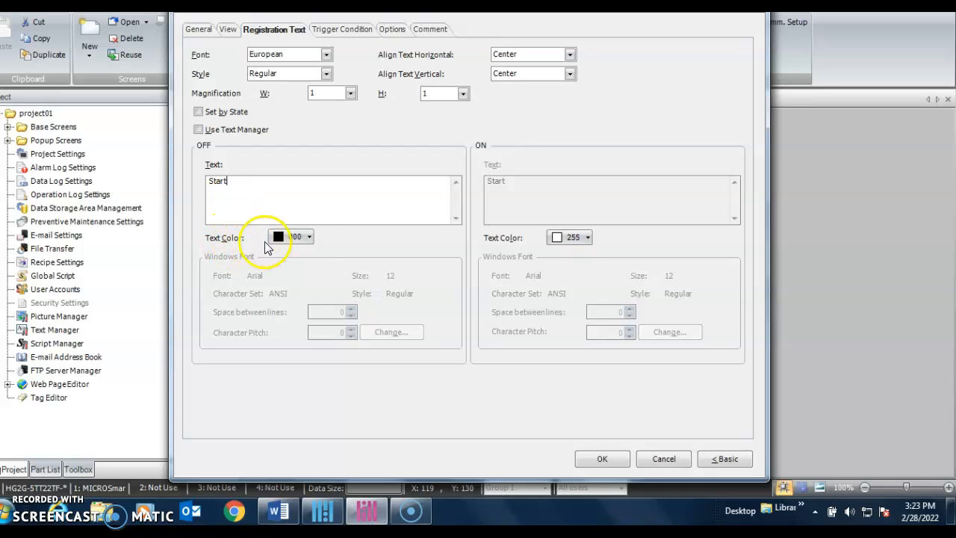
Try cyan (026) as the OFF text colour and return it to black (000).
click(308, 236)
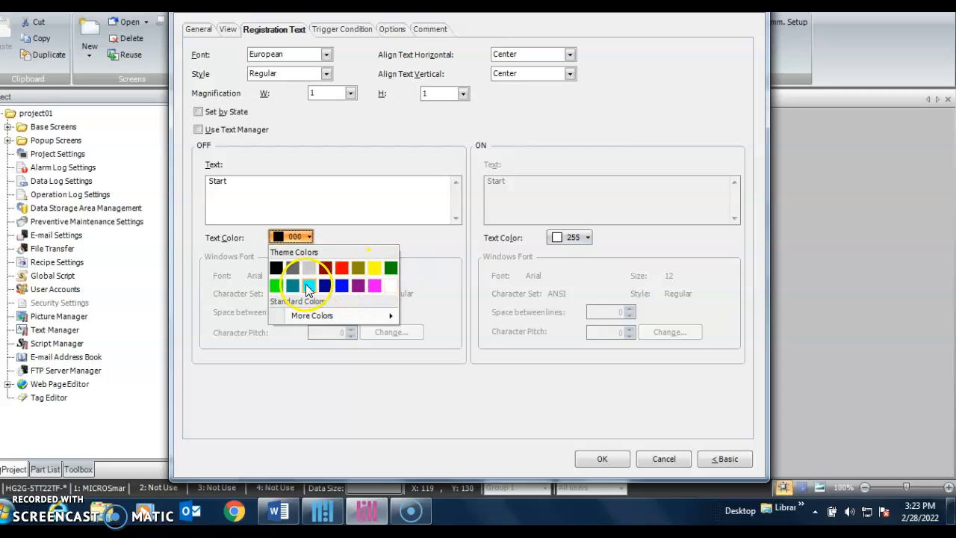
click(307, 285)
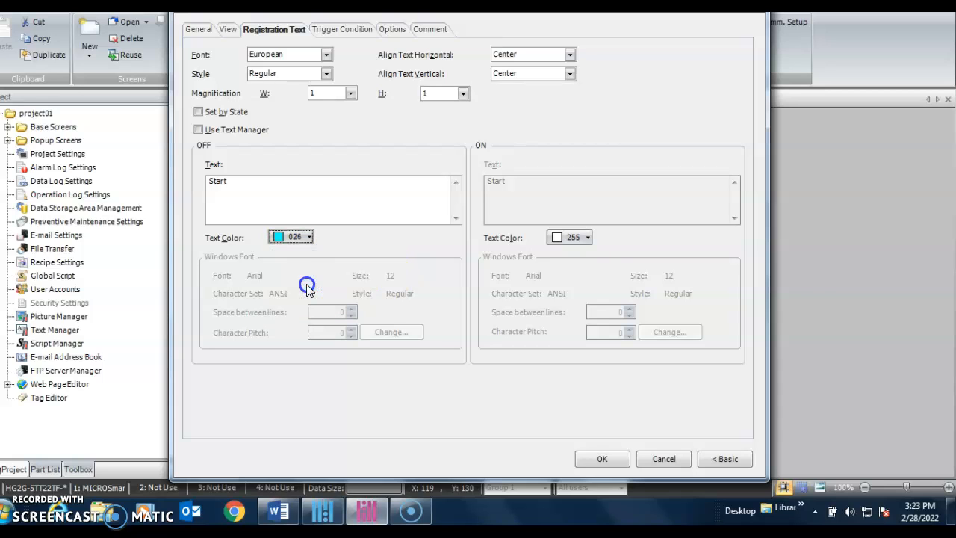
click(308, 237)
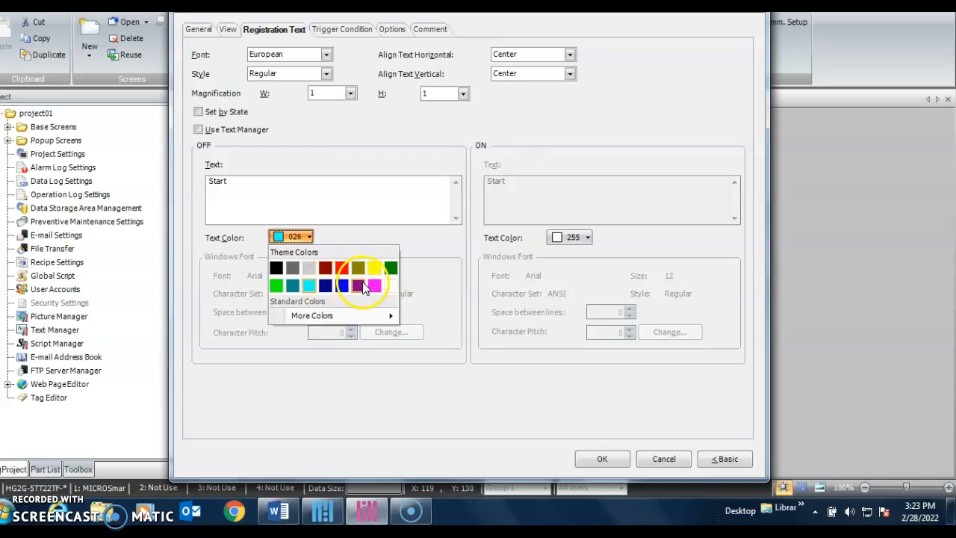
click(275, 269)
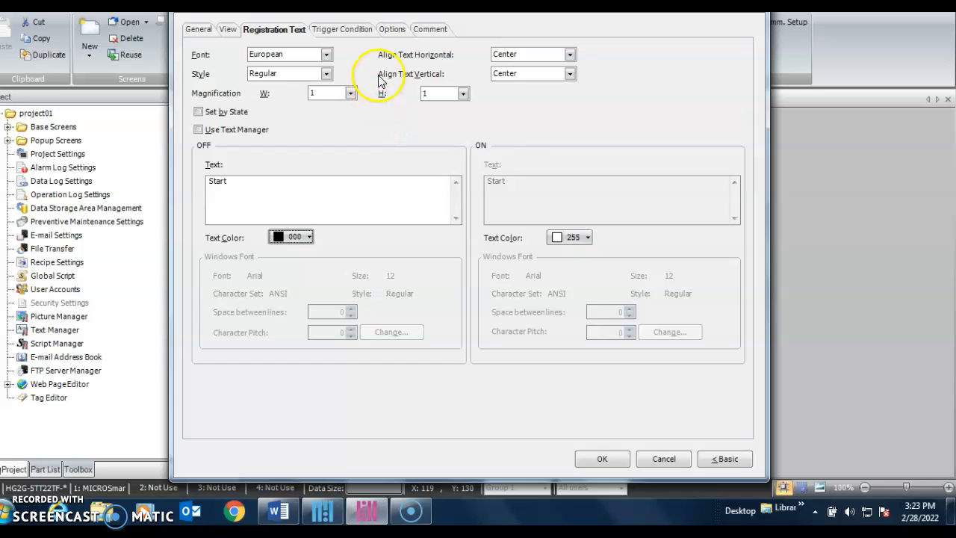
Review the start button's trigger conditions, keep the input condition at Always Enabled, and apply the button properties.
click(357, 30)
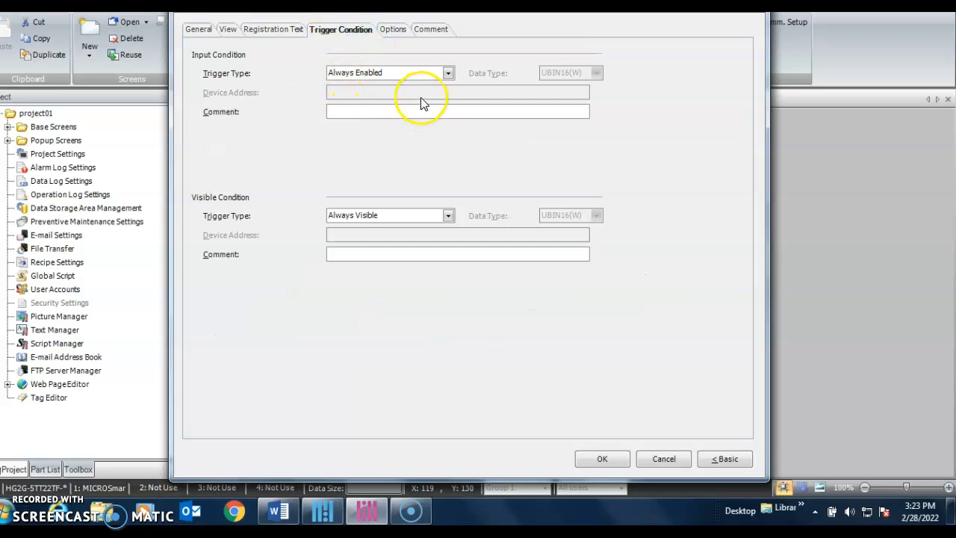
click(446, 75)
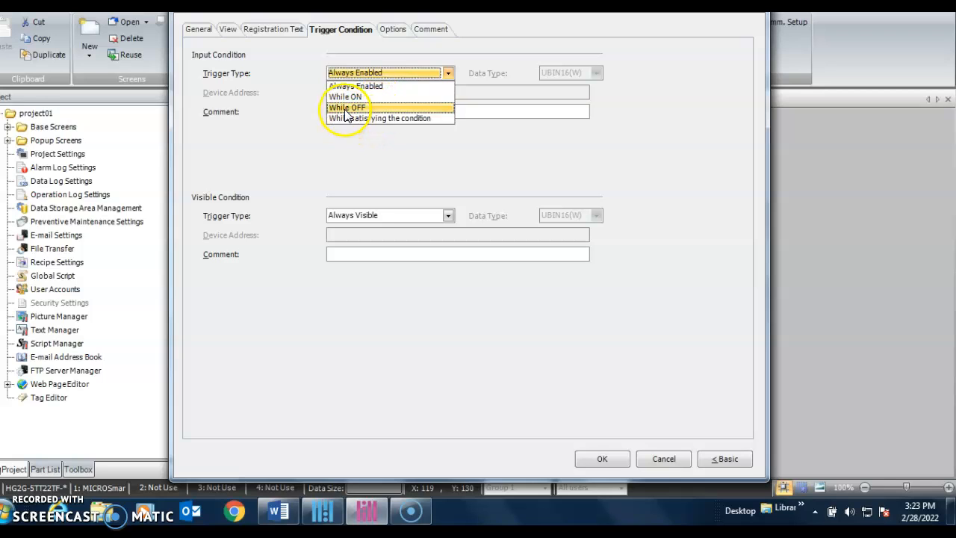
click(392, 86)
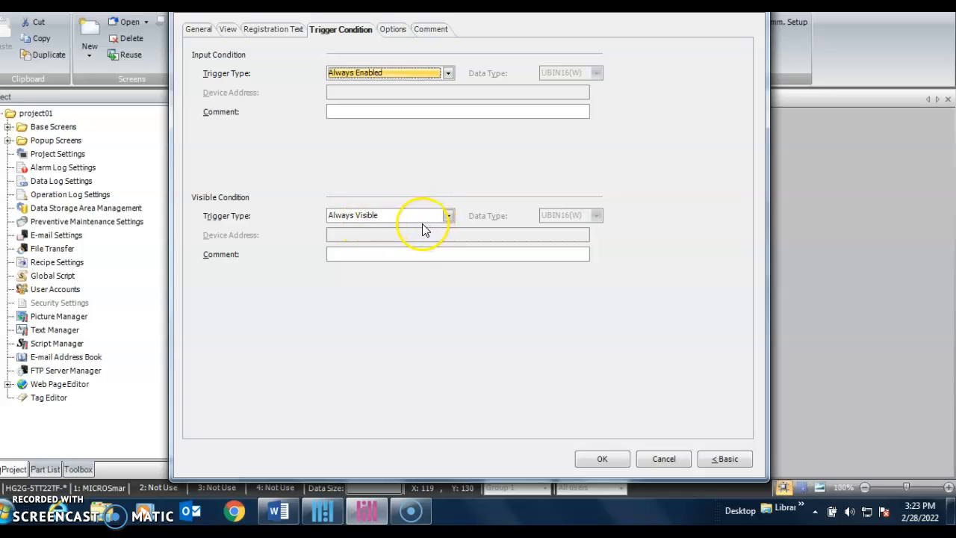
click(602, 459)
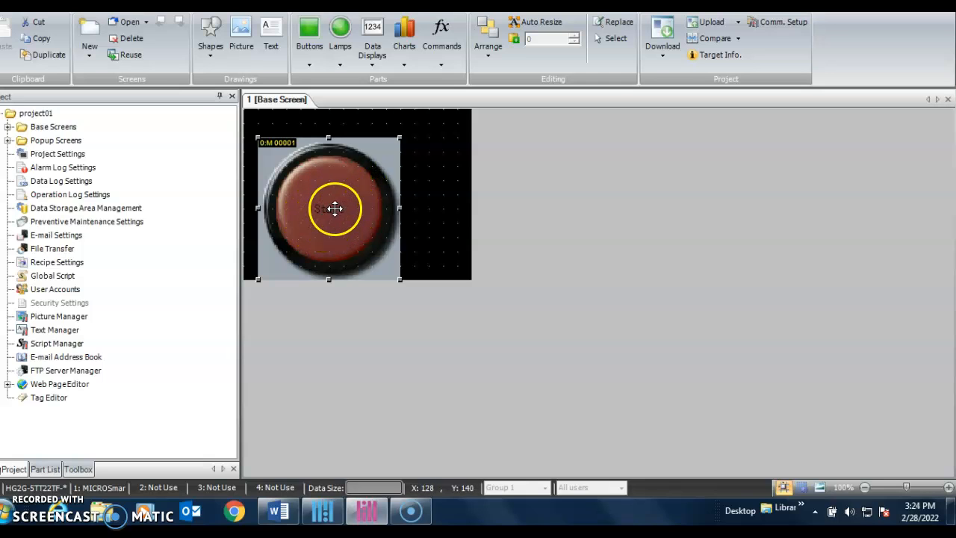
Set the start button's registration text style to Bold and apply the change.
double_click(343, 208)
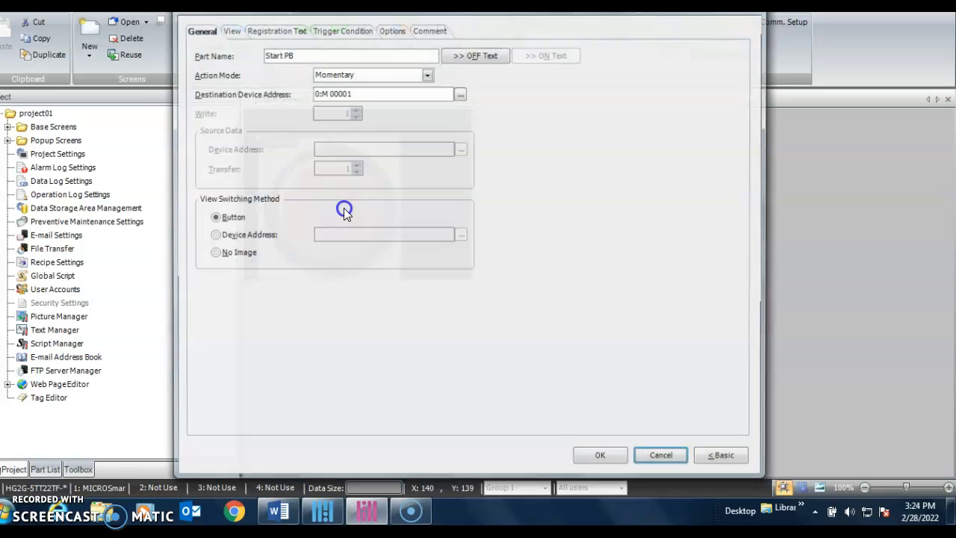
click(275, 29)
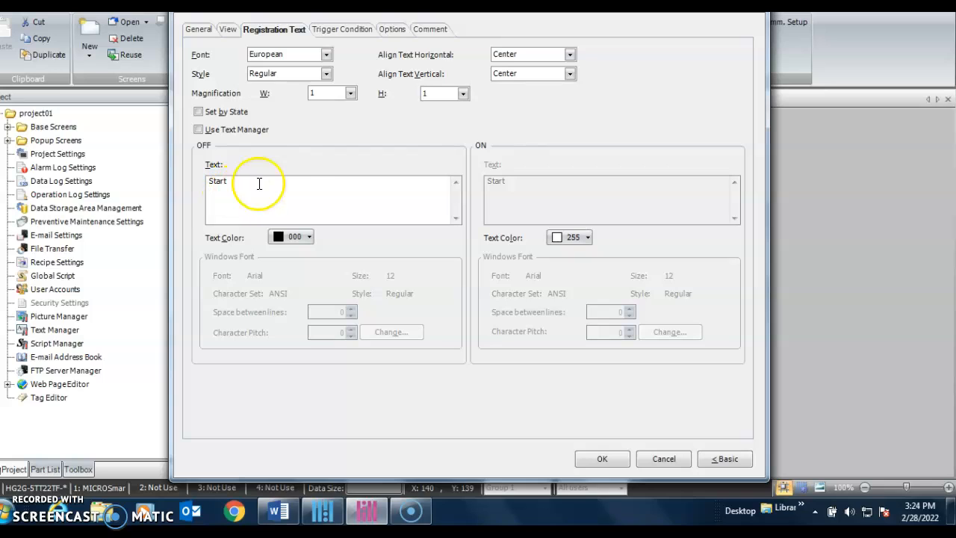
click(327, 75)
click(306, 97)
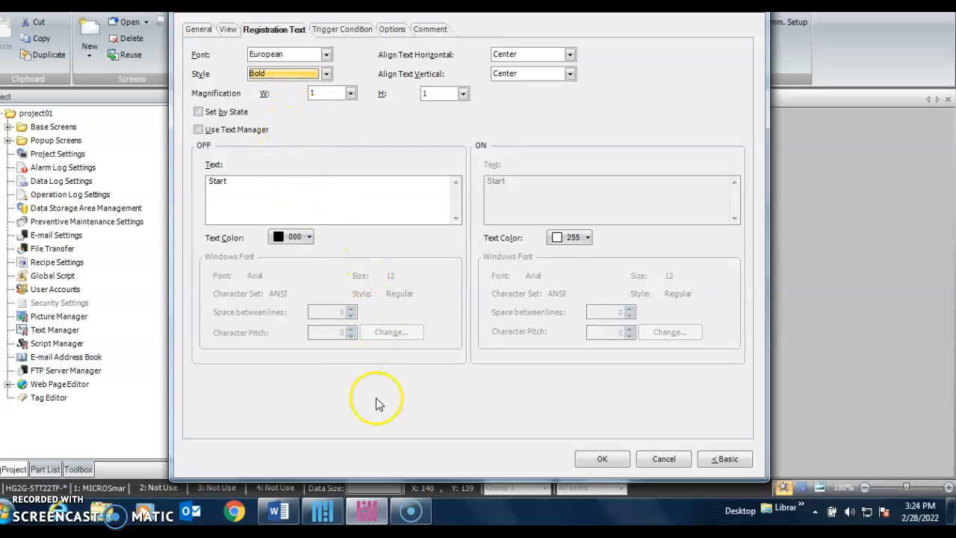
click(597, 459)
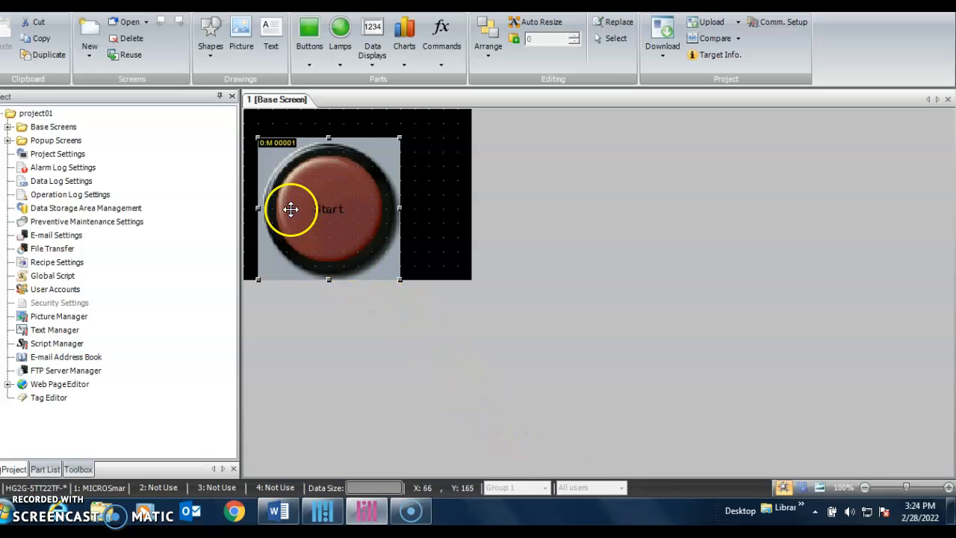
Review the start button's comment, options and trigger condition settings, and close its properties.
click(339, 220)
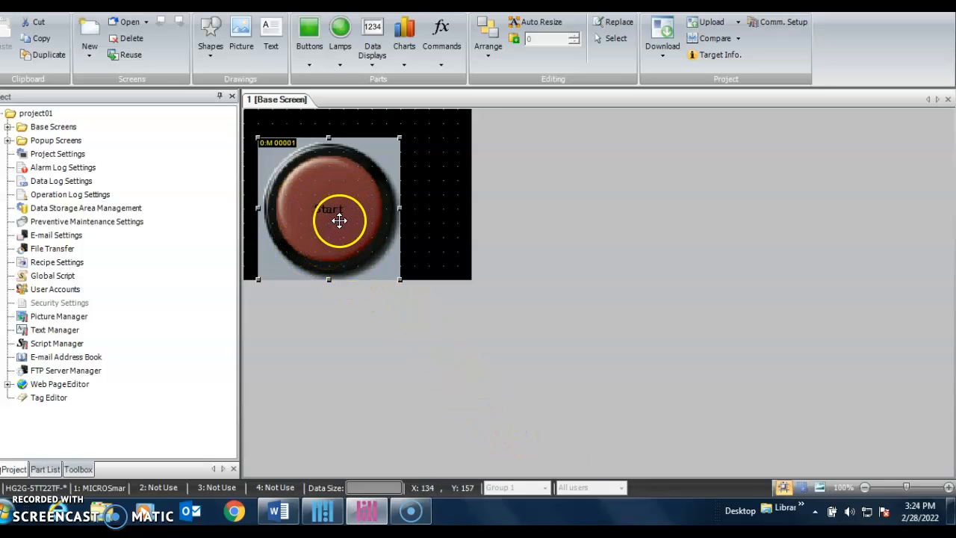
double_click(339, 220)
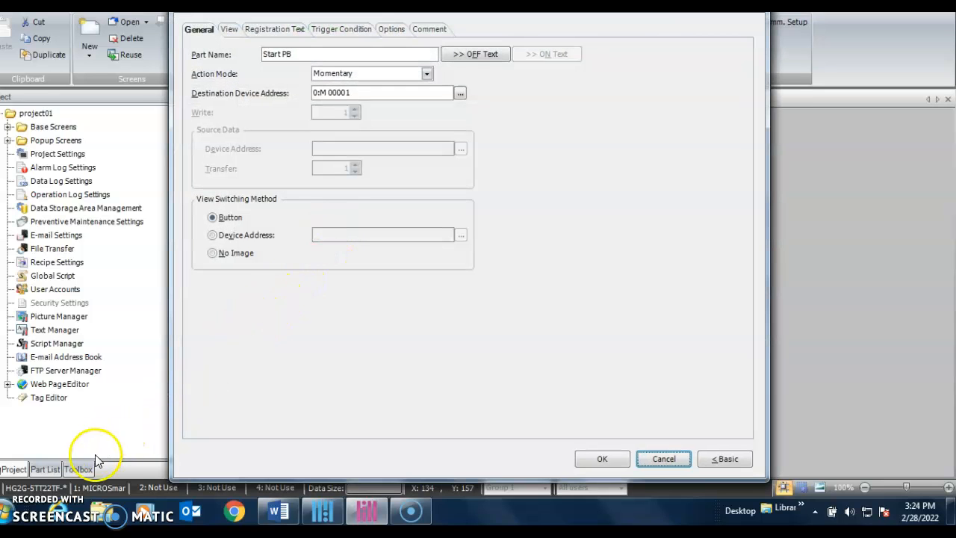
click(426, 31)
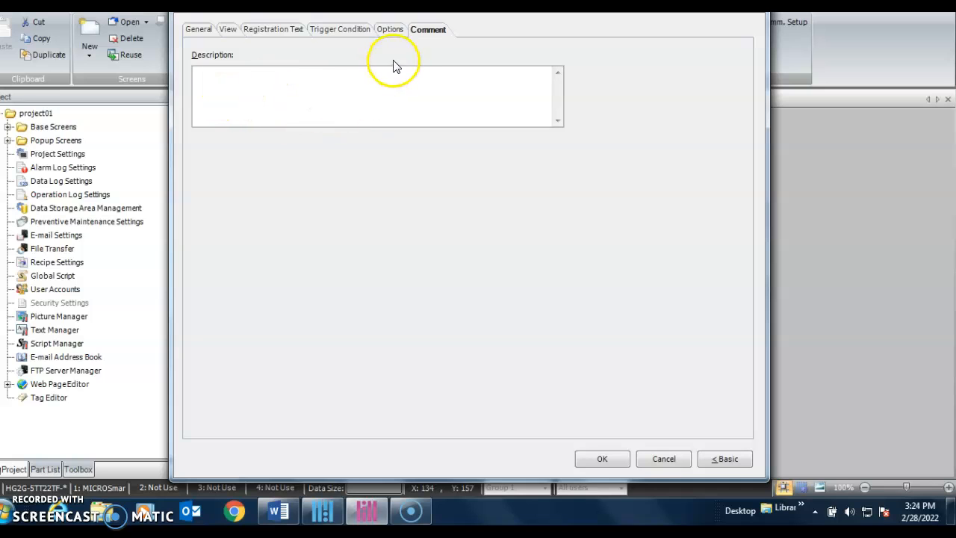
click(390, 30)
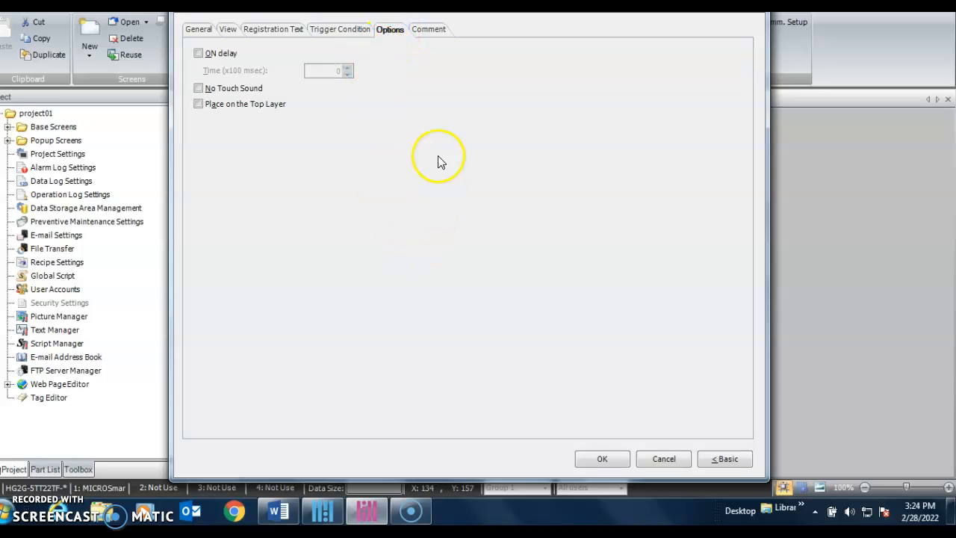
click(332, 34)
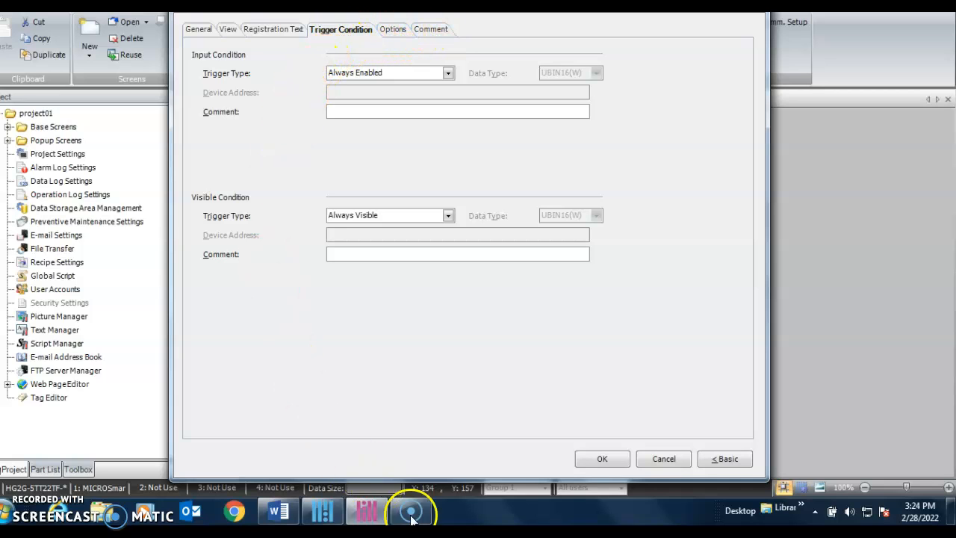
click(597, 458)
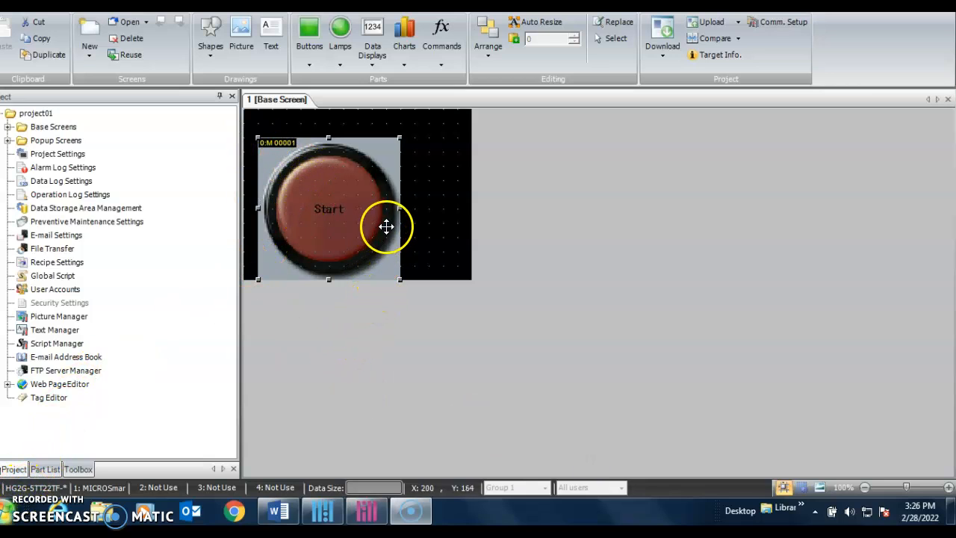
Shrink the start button in width and height to a smaller, roughly square size, keeping its upper-left corner in place.
drag(400, 209, 343, 212)
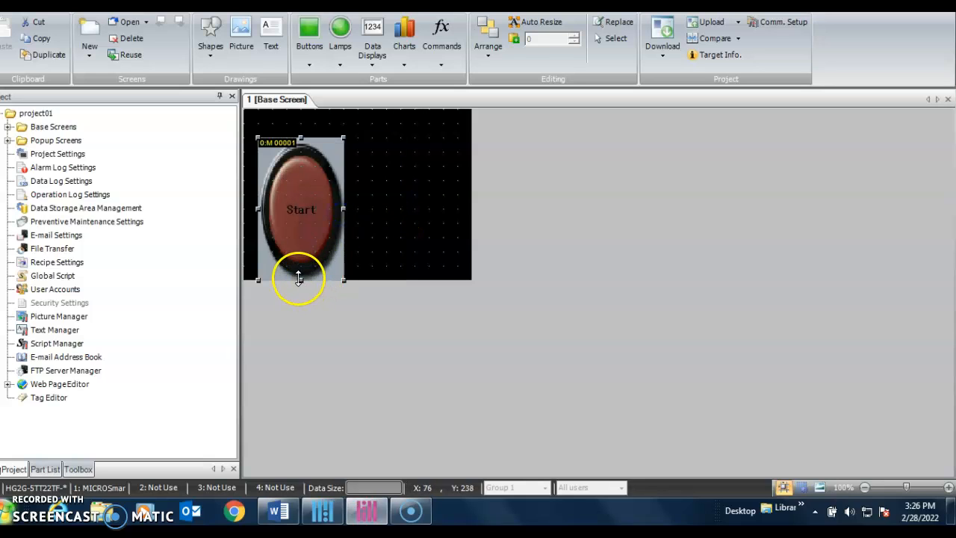
drag(299, 277, 315, 184)
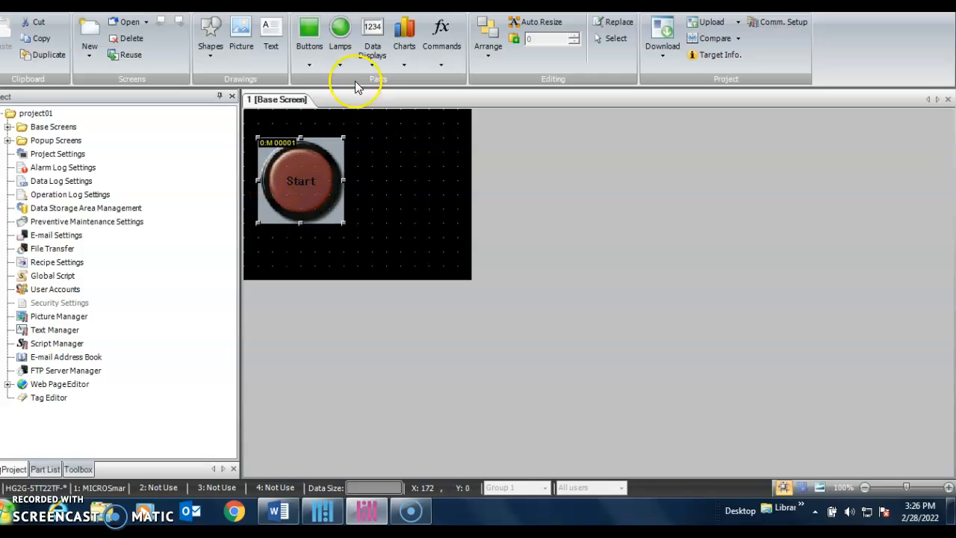
Draw a pilot lamp beside the start button, about 101 wide by 121 high, at about X 200, Y 40.
click(340, 46)
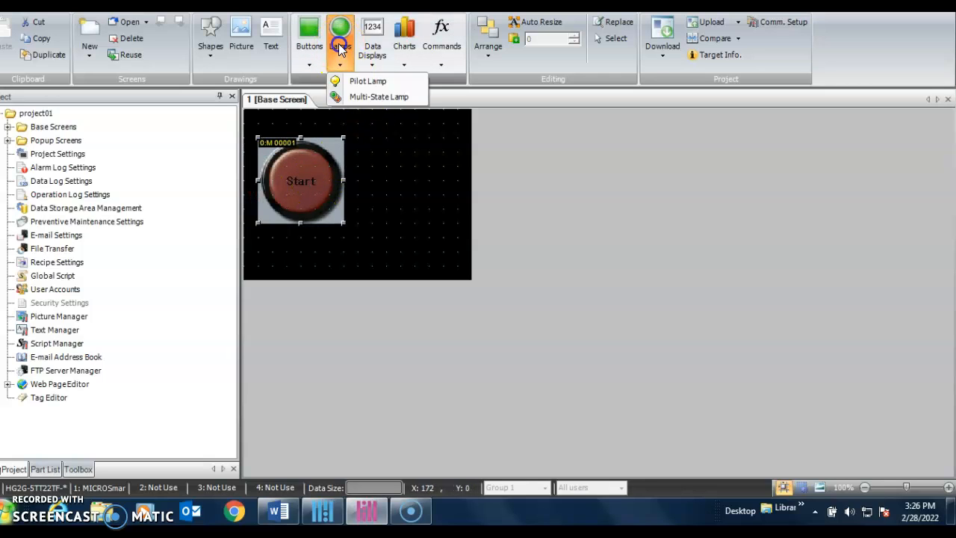
click(351, 79)
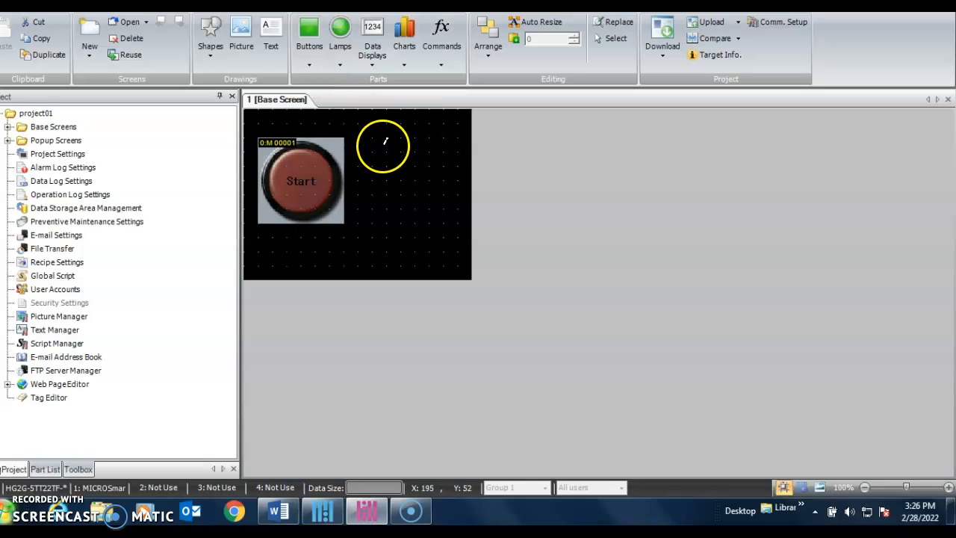
drag(386, 138, 402, 138)
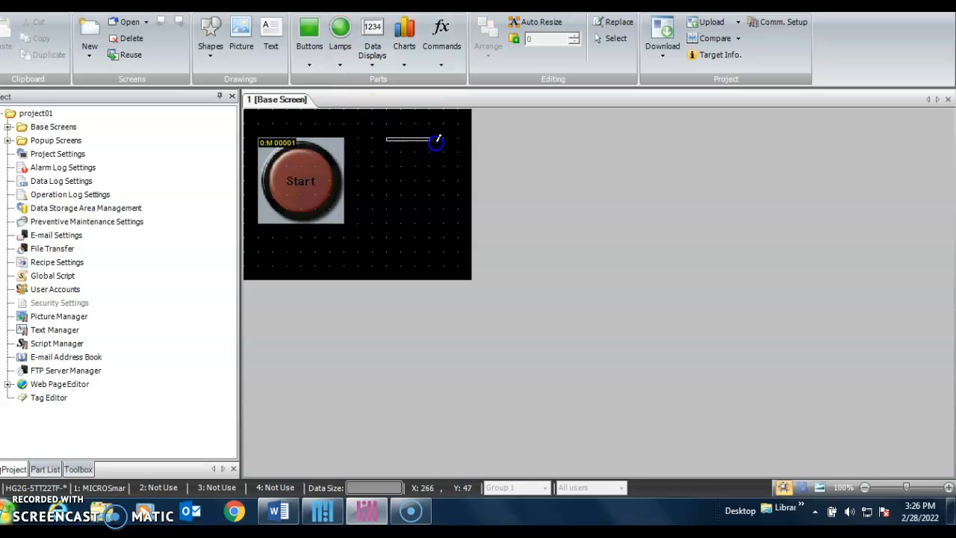
drag(451, 159, 457, 222)
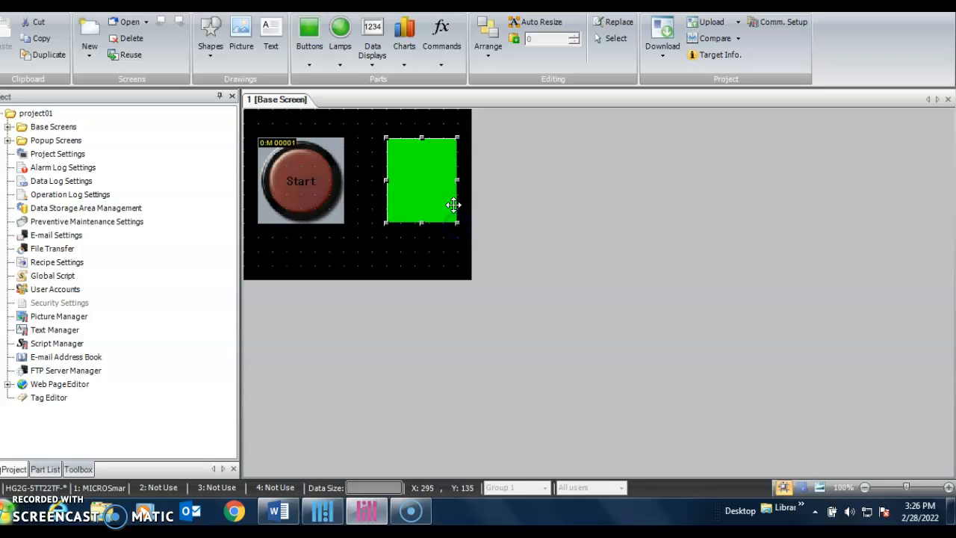
Open the pilot lamp's properties and set its image type to Picture.
double_click(417, 178)
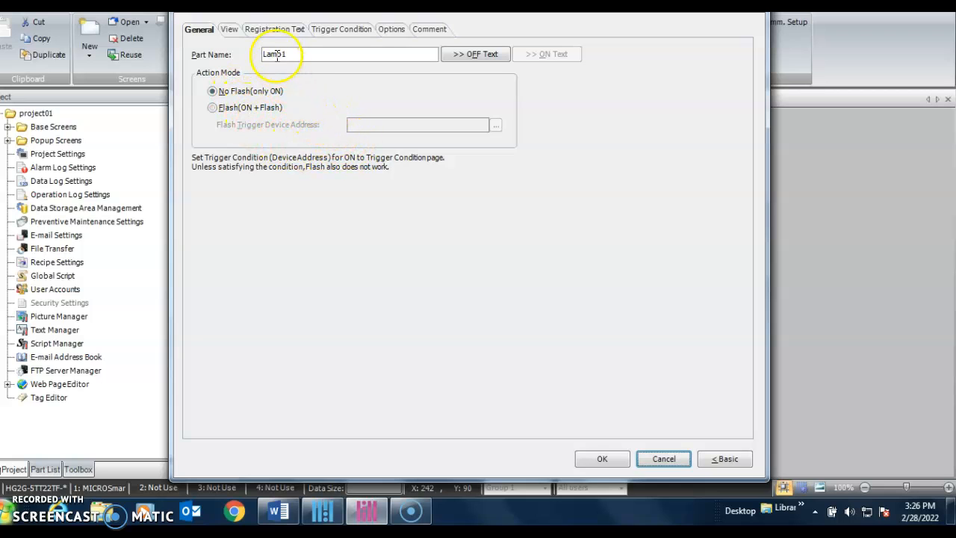
click(228, 30)
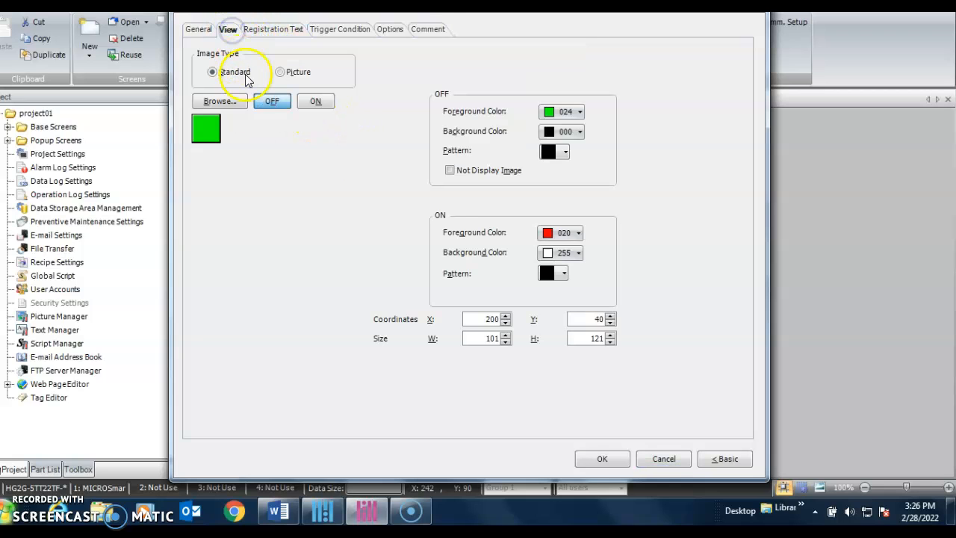
click(285, 73)
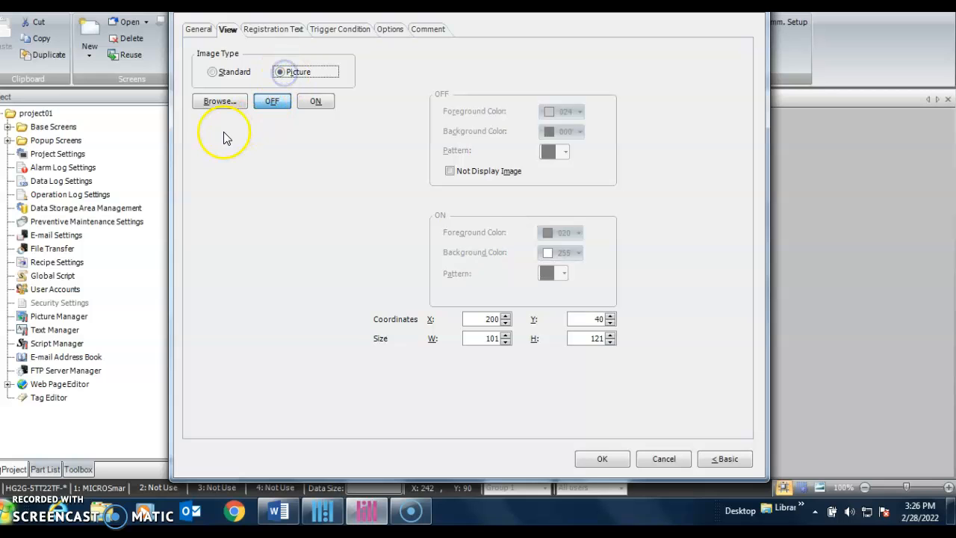
Choose the lit red pilot light on gray enamel from the Symbol Factory's Gadget Lights 1 category for the lamp's OFF image.
click(218, 102)
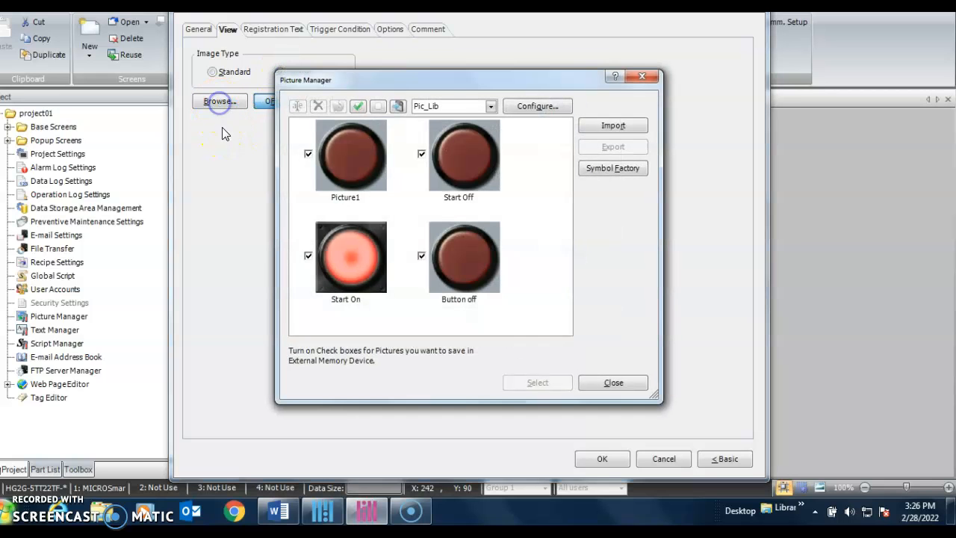
click(589, 169)
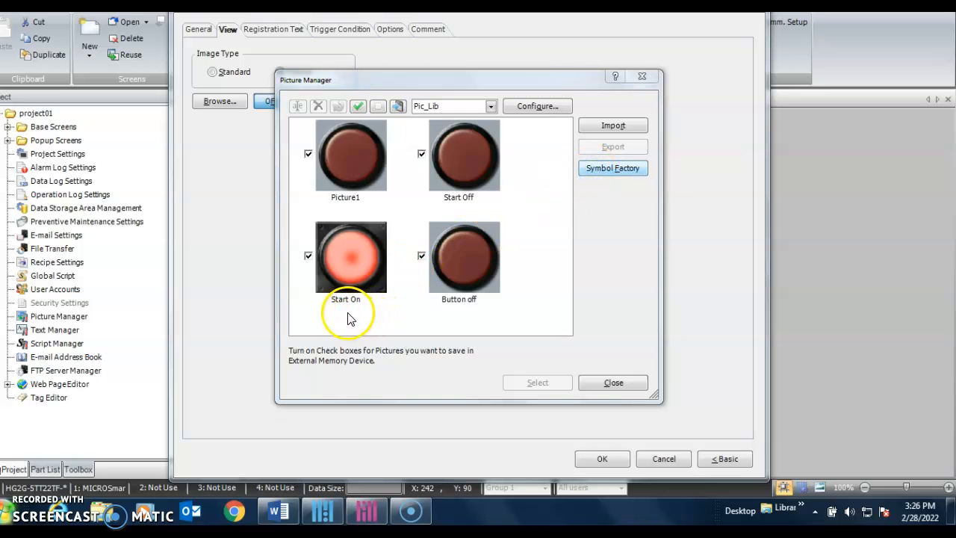
scroll(88, 291, down, 5)
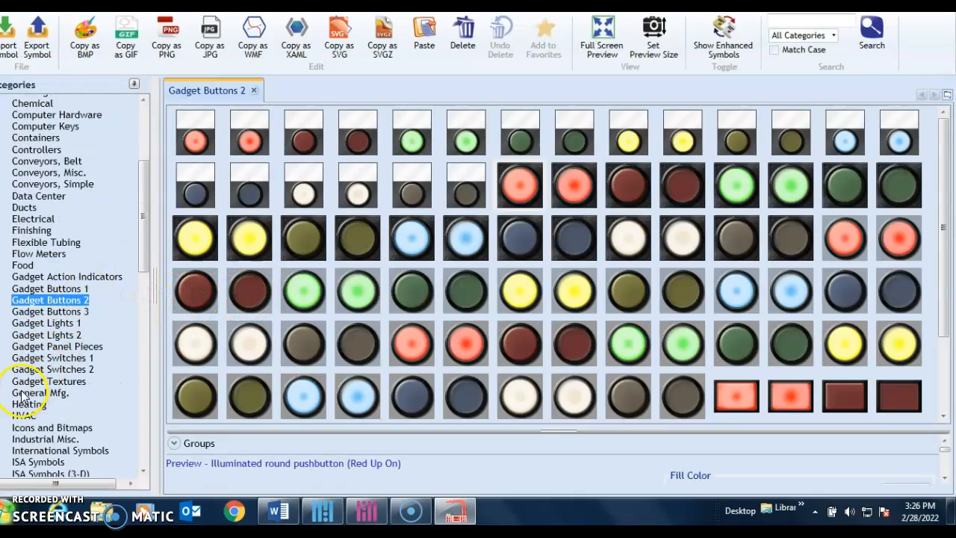
click(35, 323)
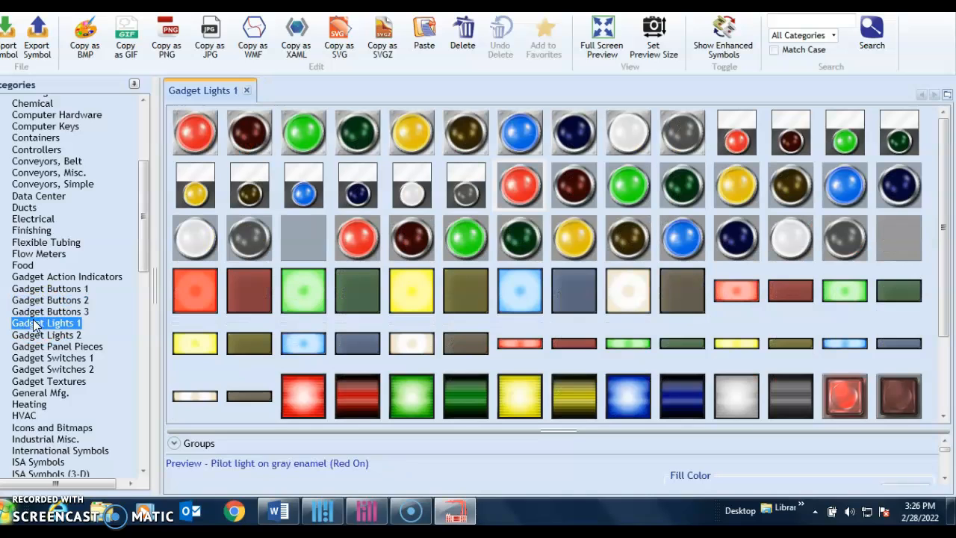
click(31, 336)
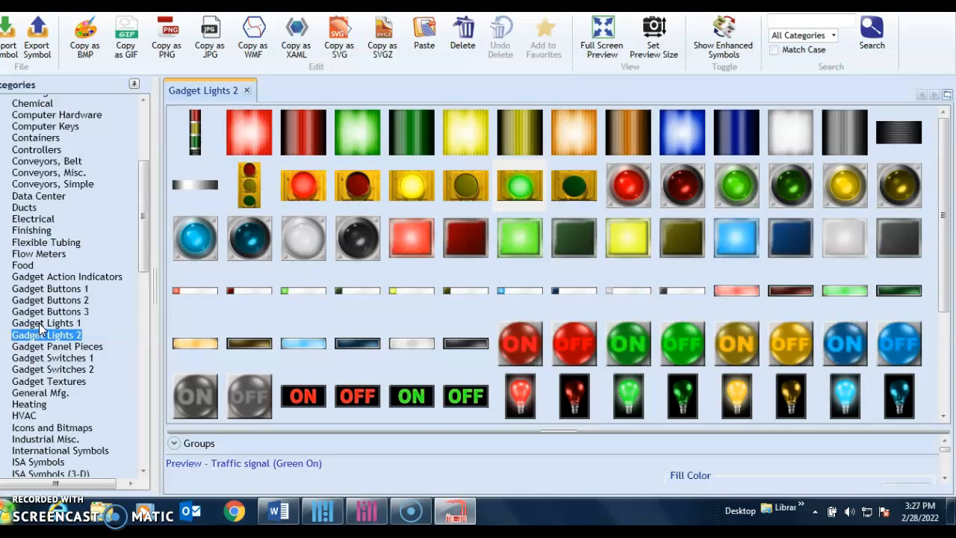
click(39, 323)
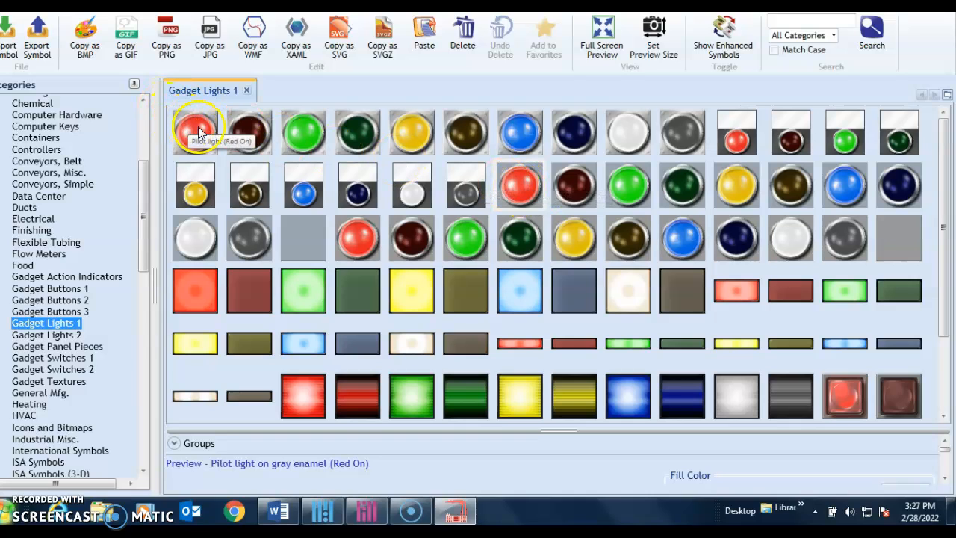
double_click(525, 189)
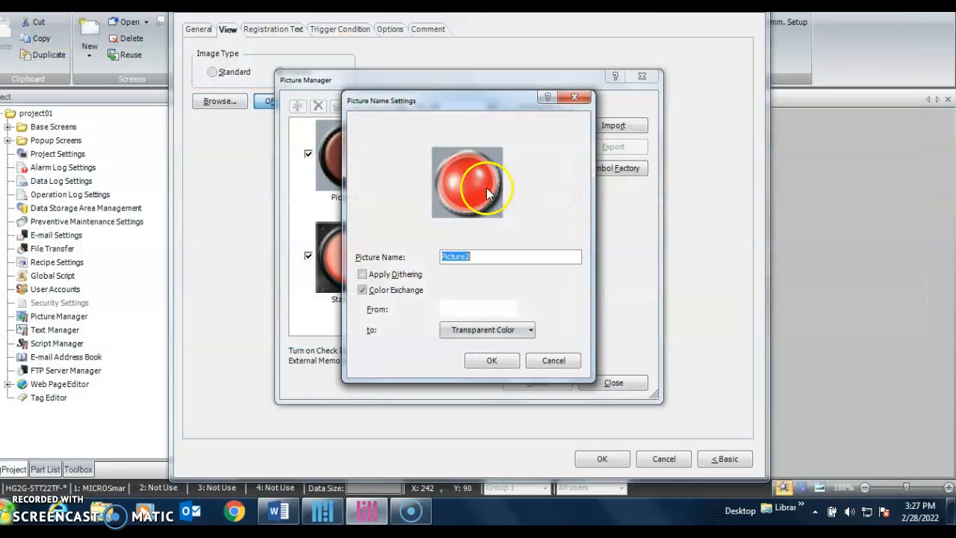
Name the lit red light picture Light and add it to the picture library, leaving the color exchange on Transparent Color.
click(478, 259)
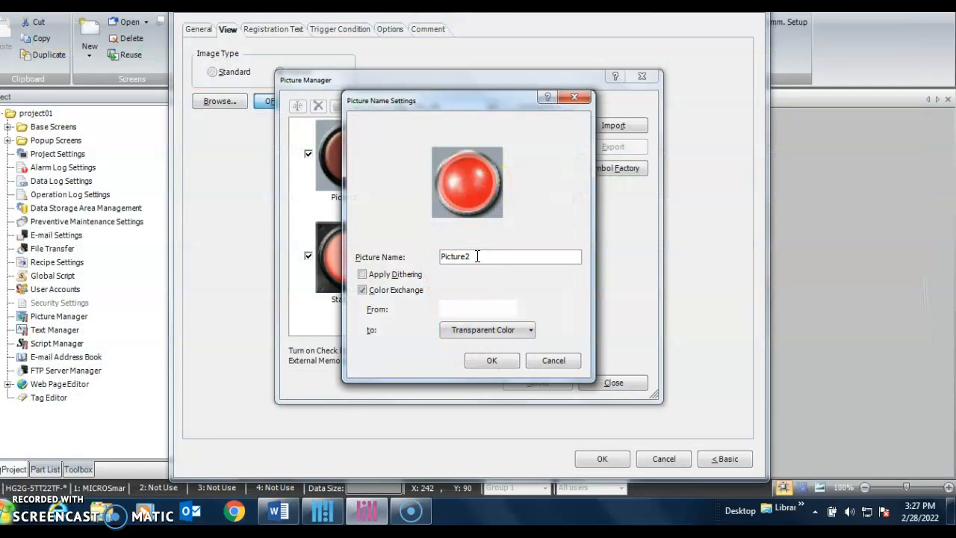
key(BackSpace)
key(BackSpace)
key(BackSpace)
key(BackSpace)
key(BackSpace)
key(BackSpace)
key(BackSpace)
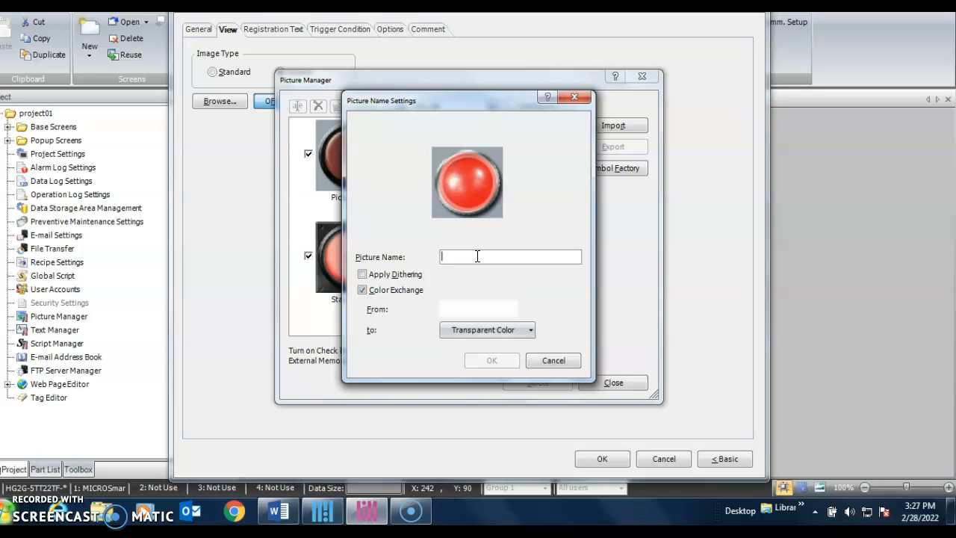
text(Light)
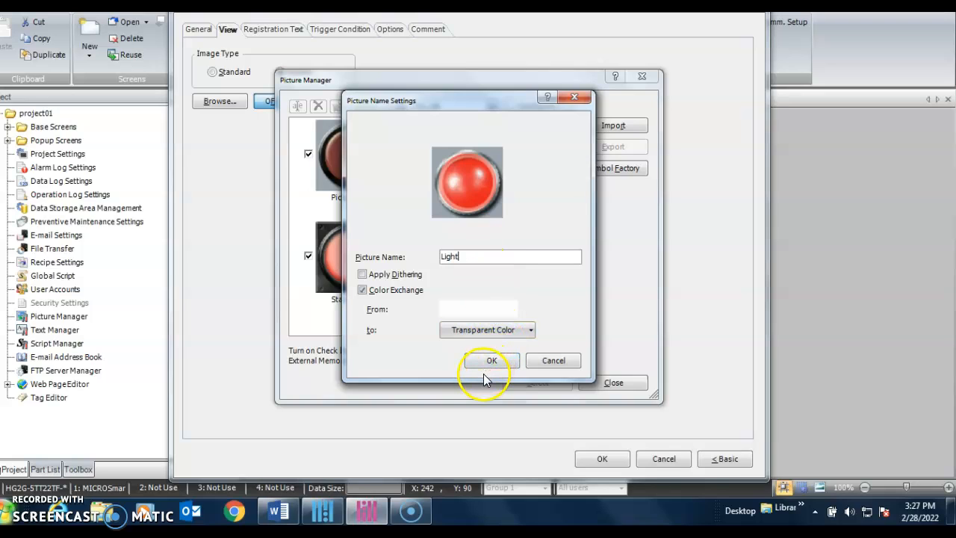
click(532, 330)
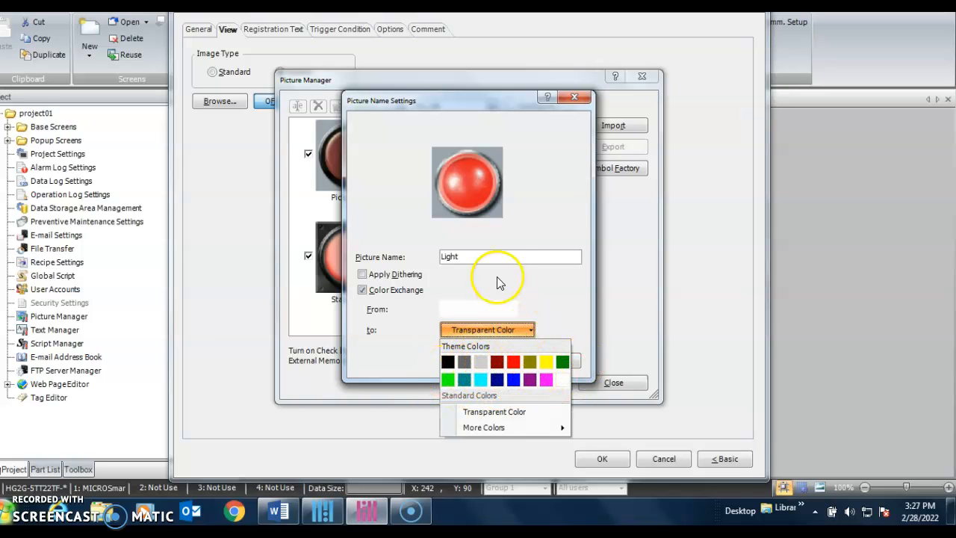
click(553, 316)
click(487, 361)
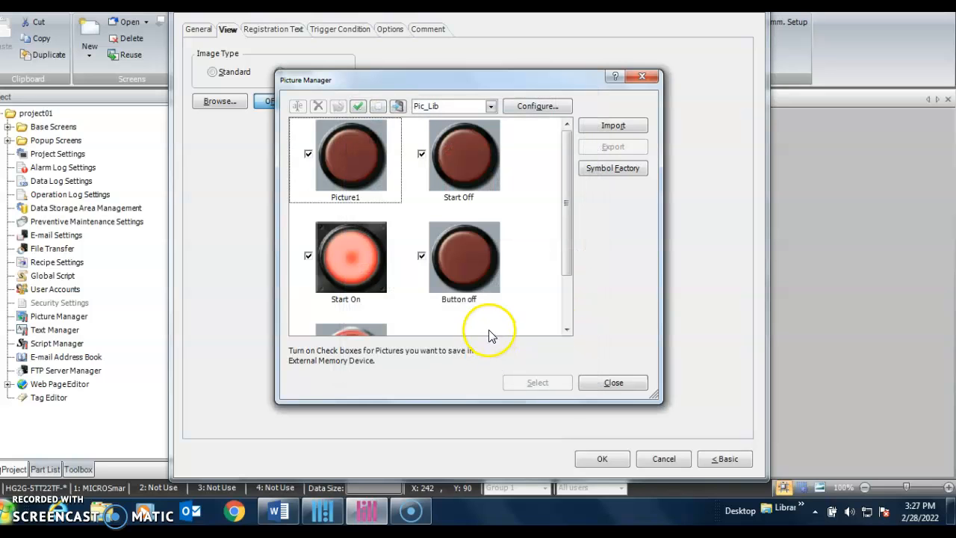
Mark the Light picture for saving to external memory, assign it as the lamp's OFF image, and compare the ON and OFF previews.
scroll(489, 306, down, 2)
click(357, 293)
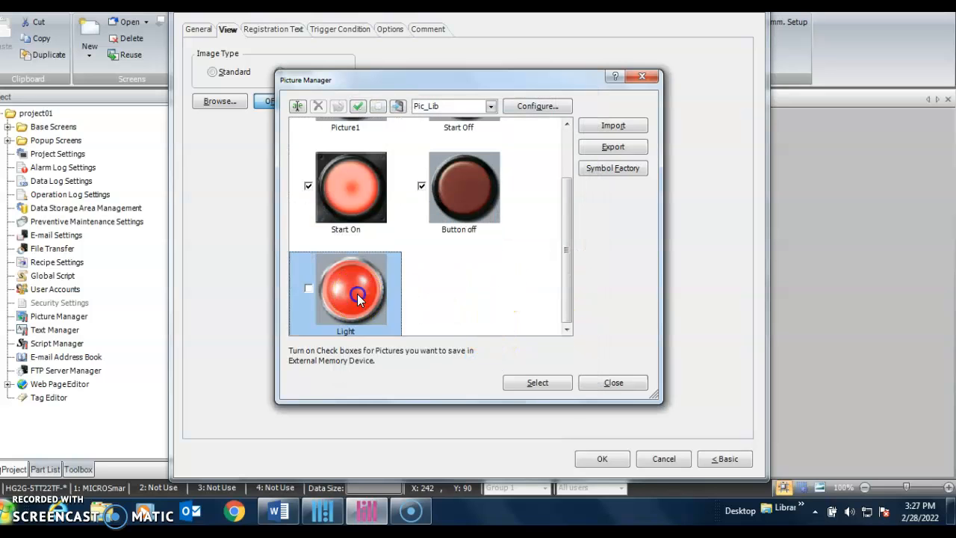
click(308, 288)
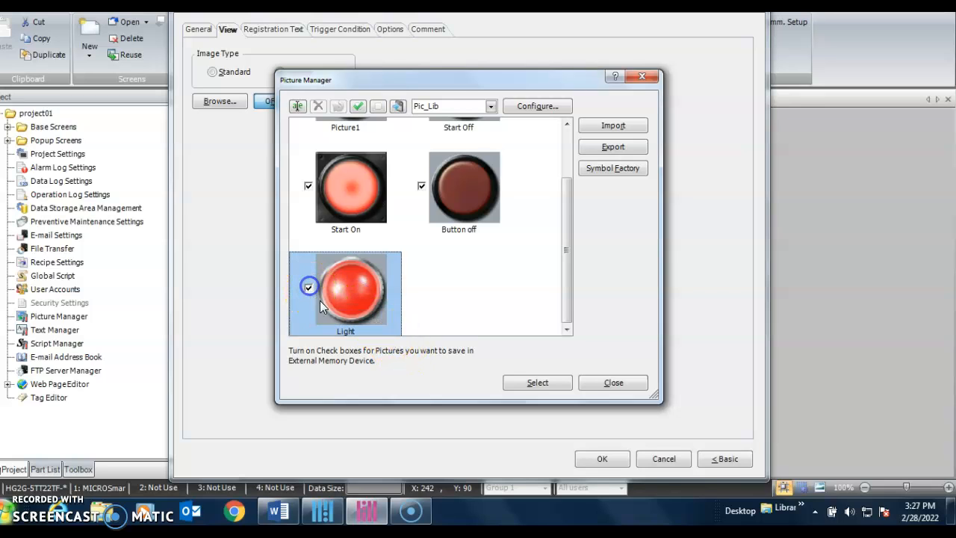
click(538, 383)
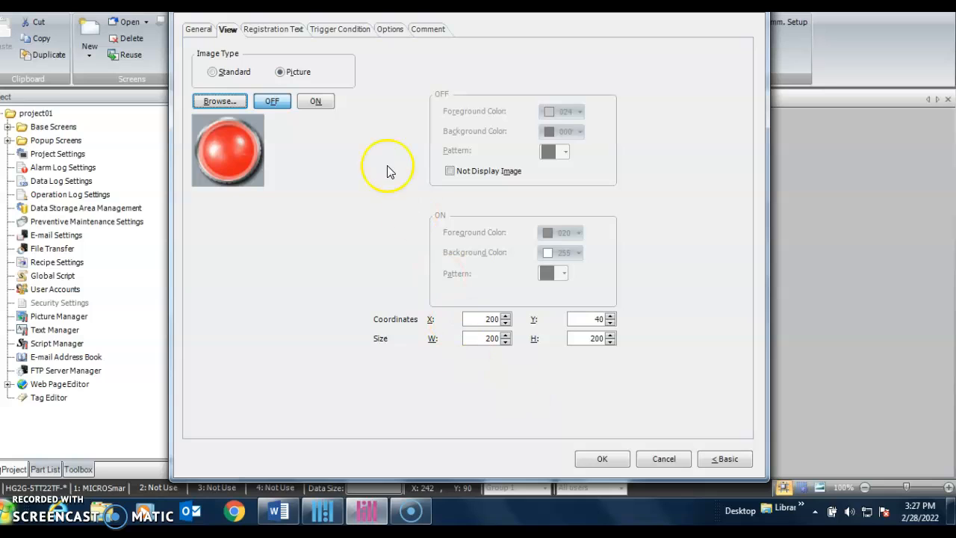
click(313, 103)
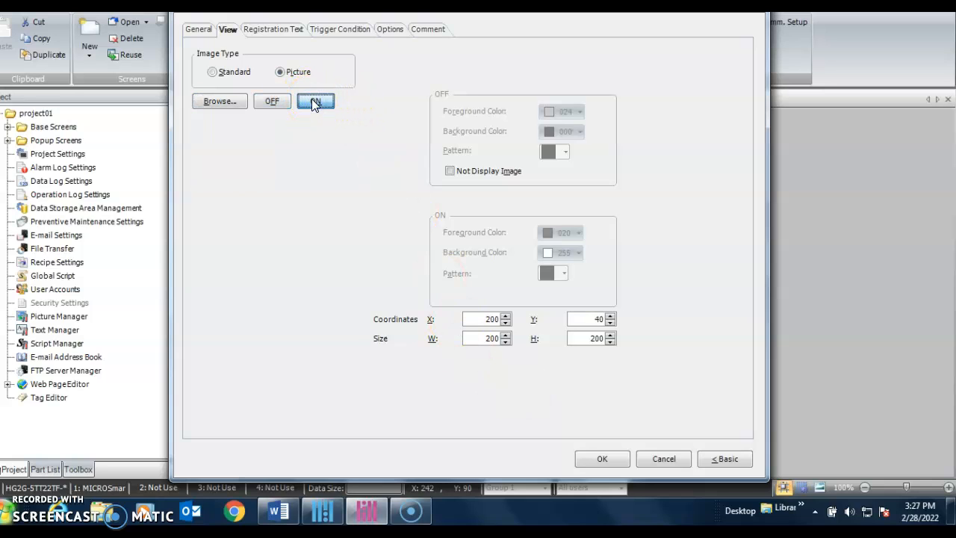
click(272, 102)
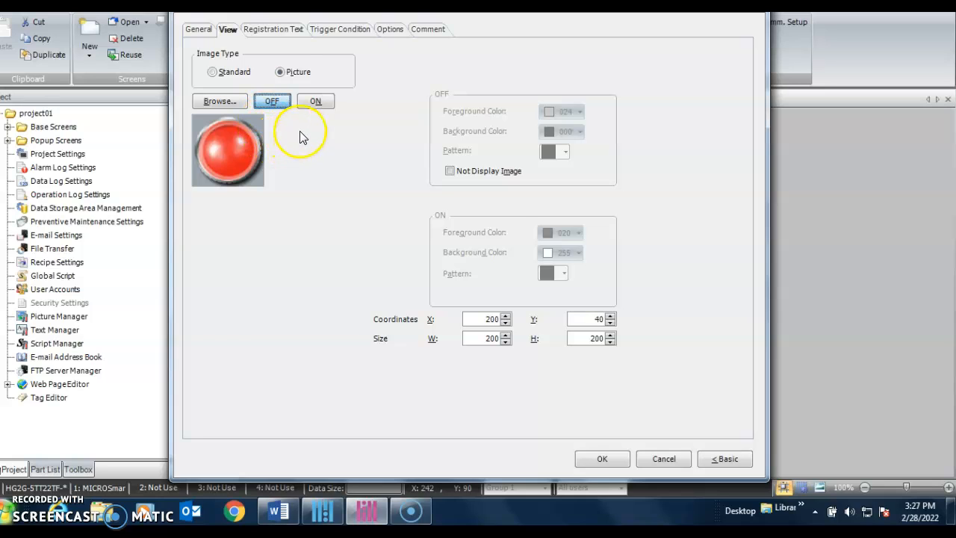
Enter "On" as the pilot lamp's registration text and try to apply the lamp's properties.
click(263, 29)
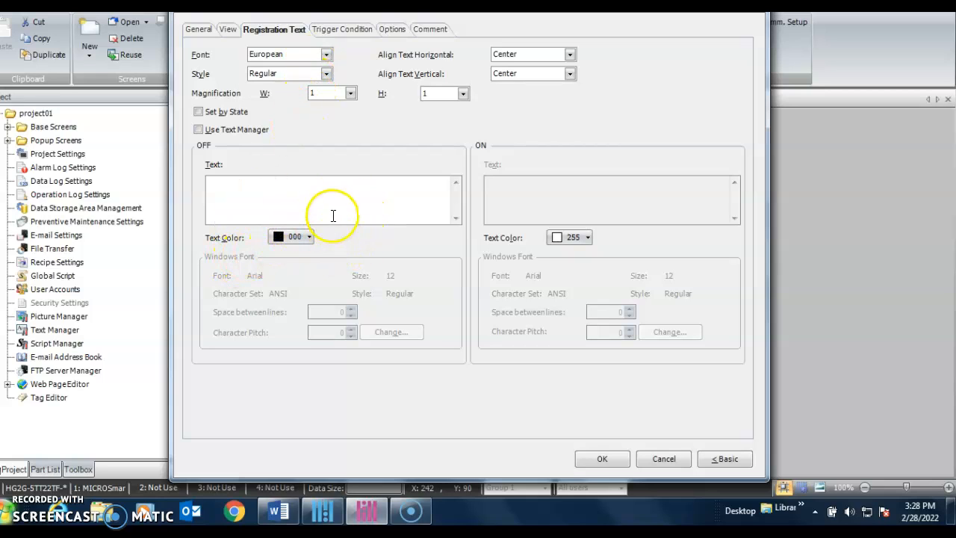
click(283, 197)
click(405, 197)
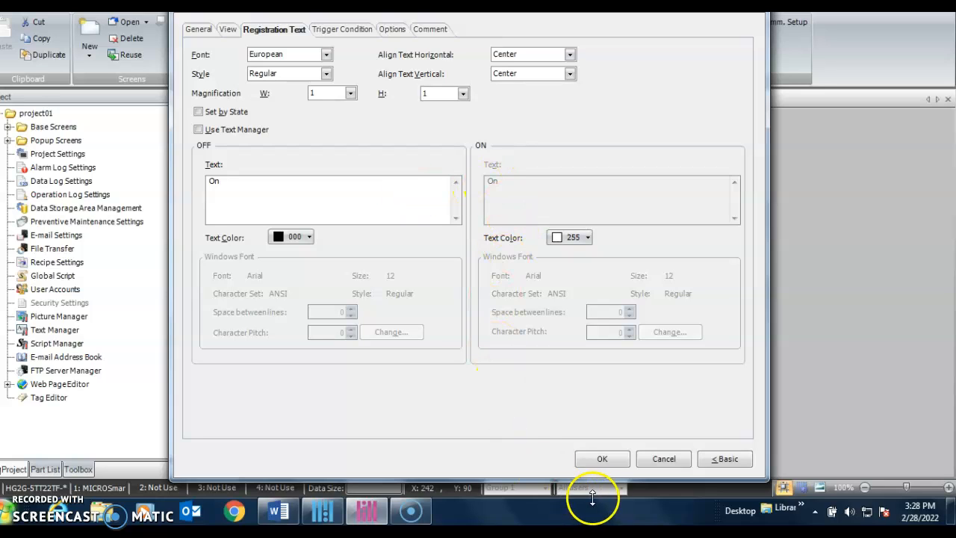
click(597, 459)
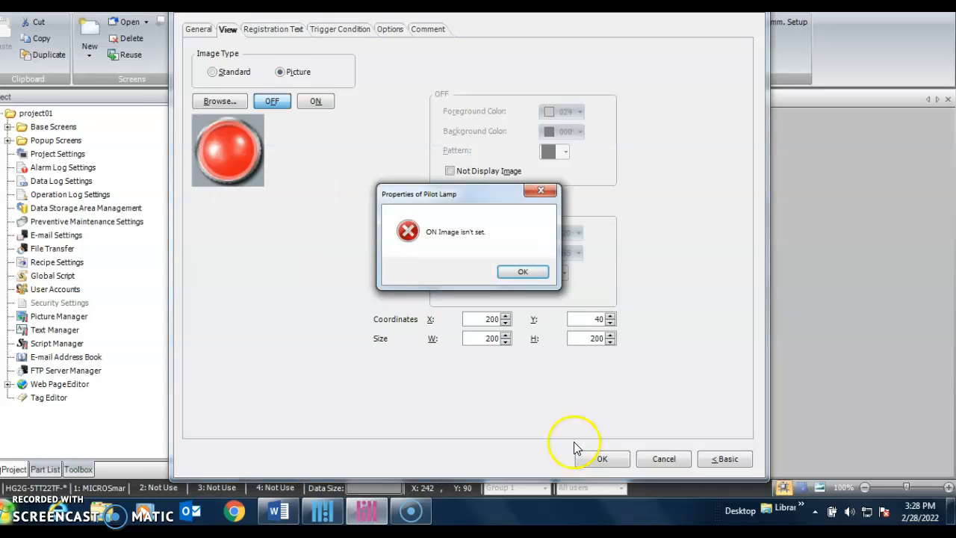
click(522, 272)
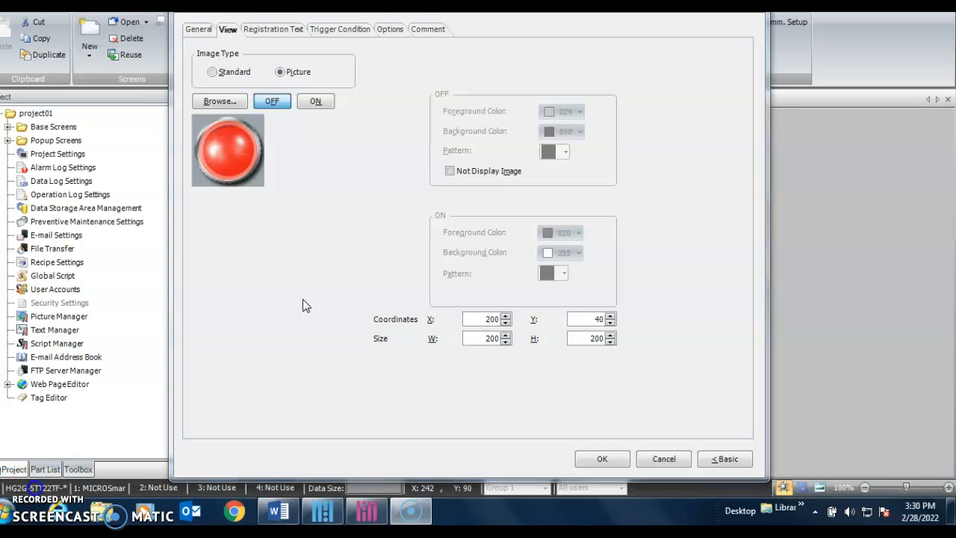
click(326, 228)
click(604, 461)
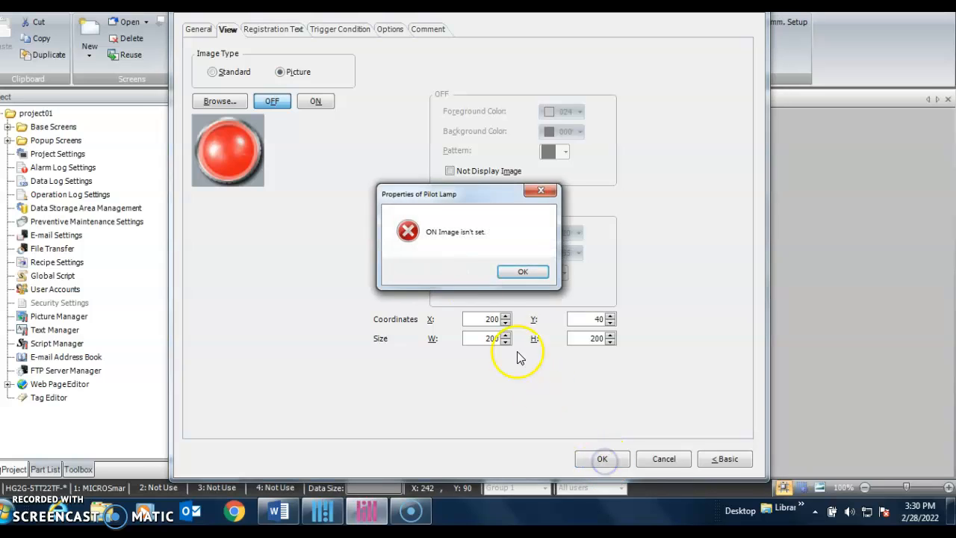
click(520, 272)
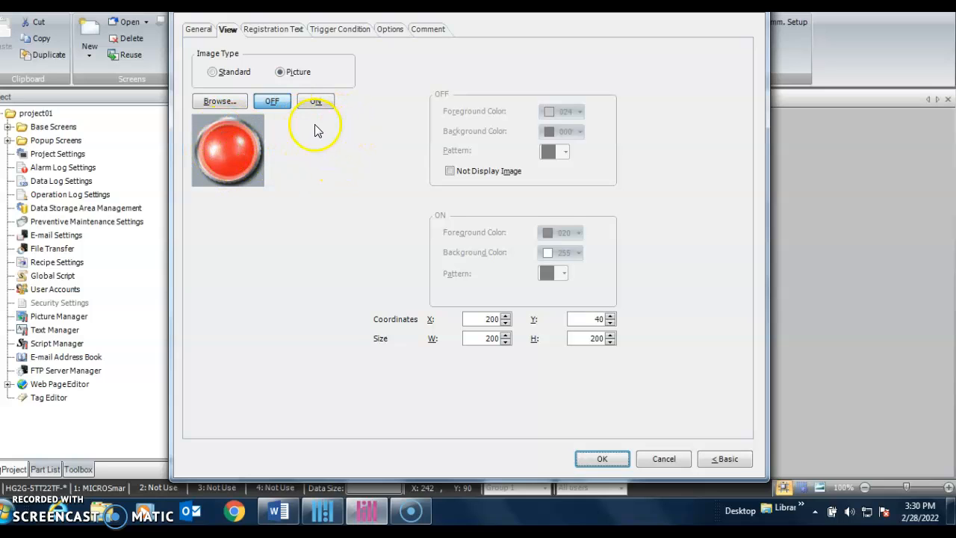
Choose the unlit dark red pilot light on gray texture from the Symbol Factory's Gadget Lights 1 category.
click(221, 102)
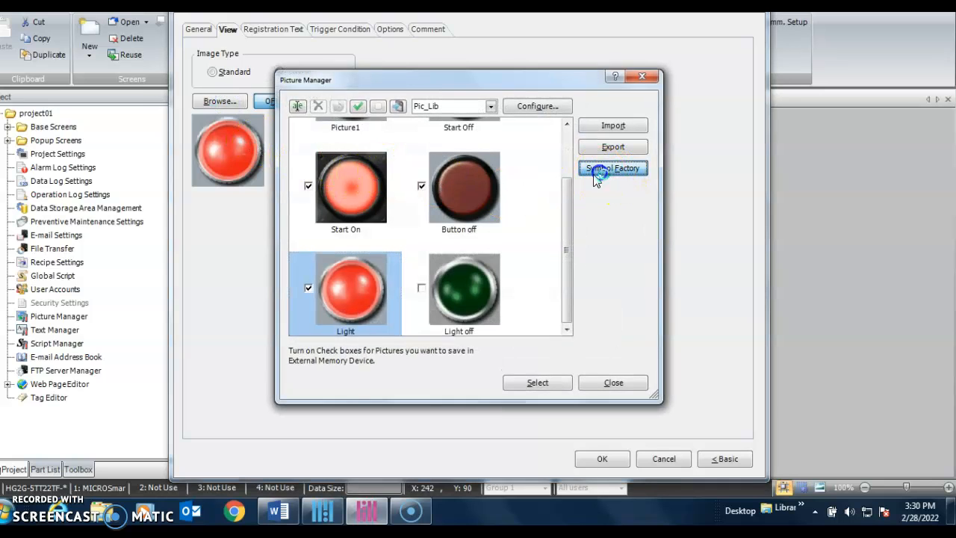
click(605, 169)
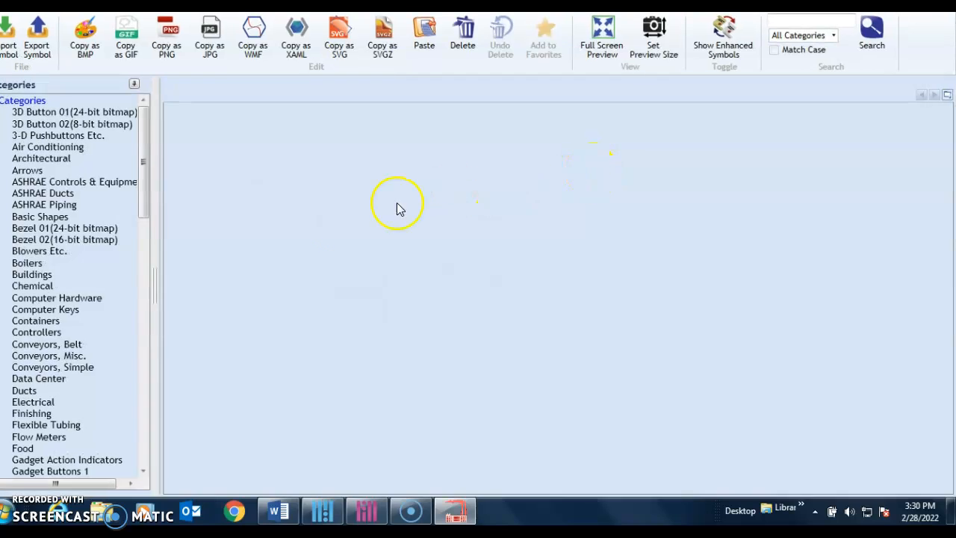
scroll(64, 351, down, 3)
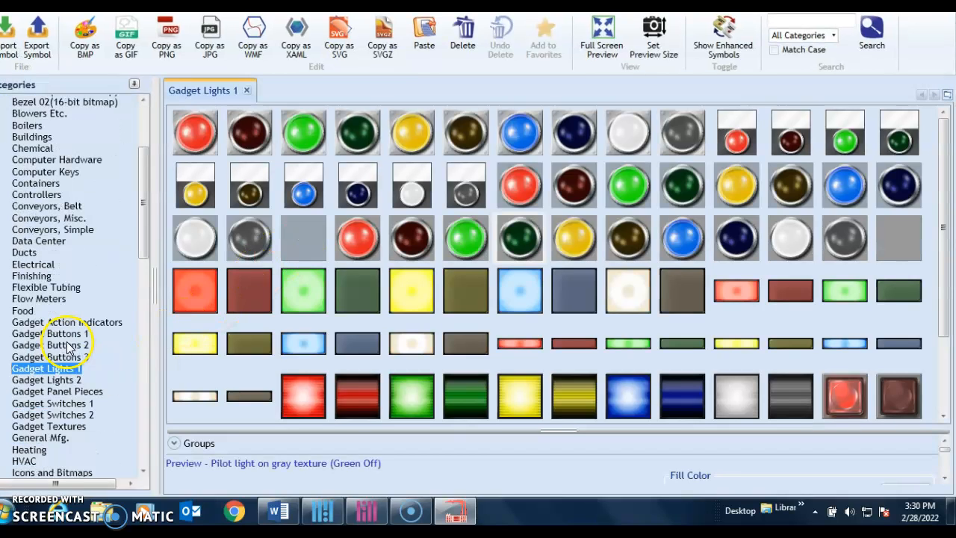
click(48, 379)
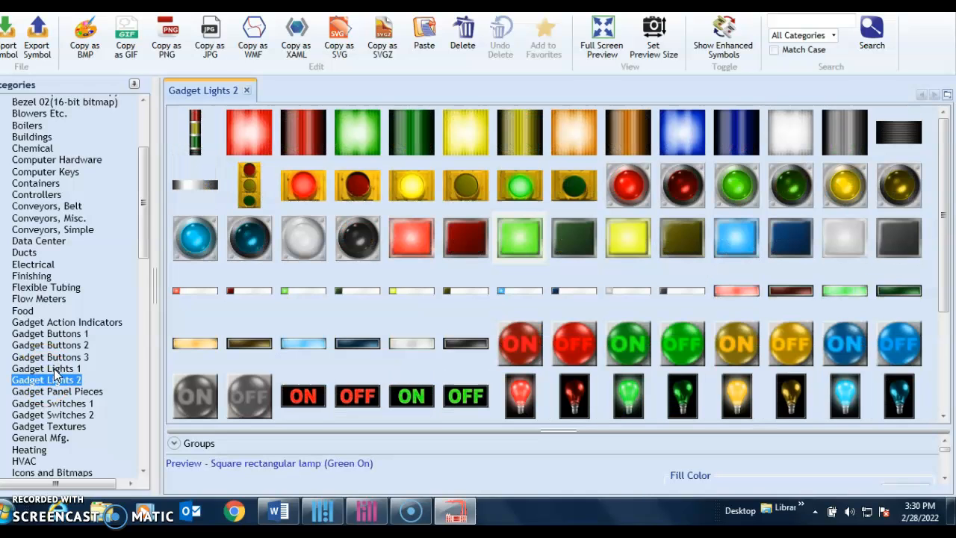
click(48, 369)
click(468, 244)
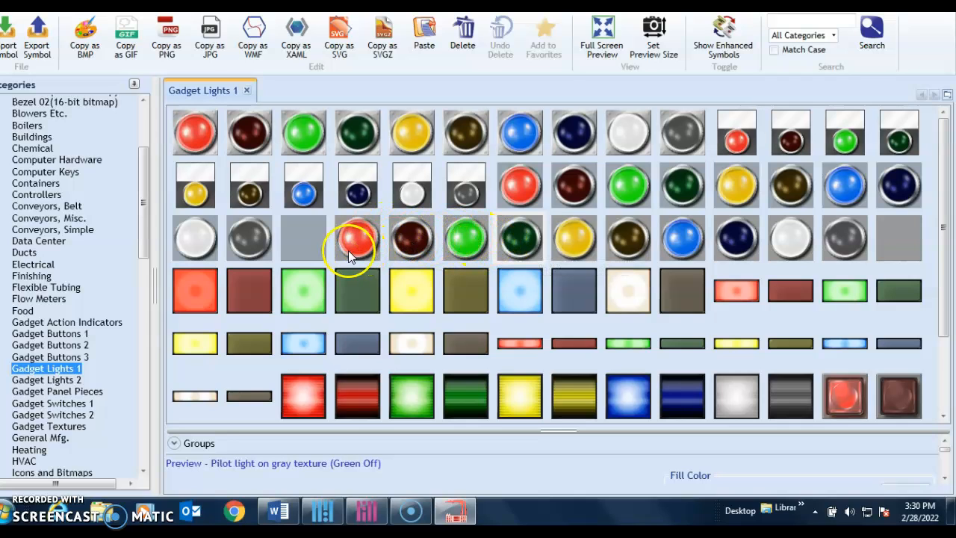
click(411, 244)
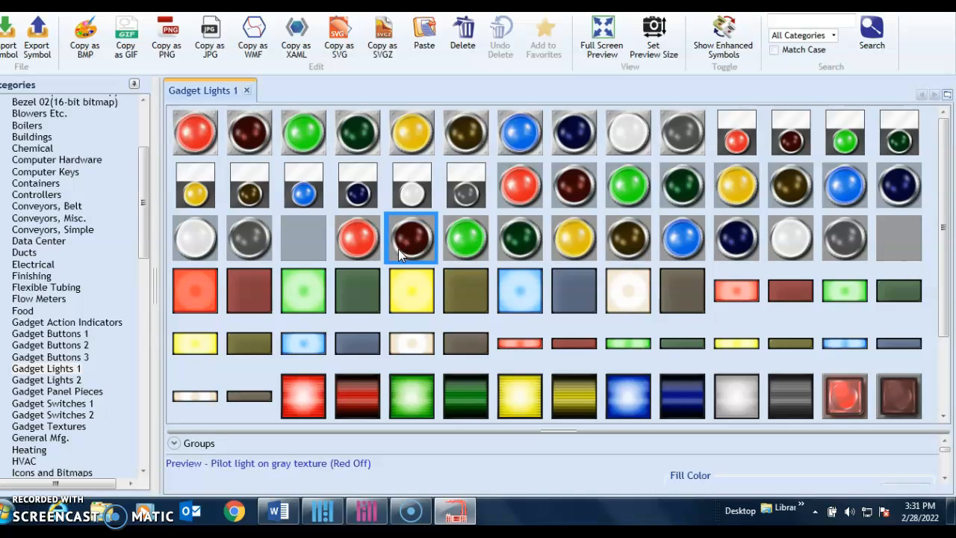
right_click(412, 239)
Name the dark red light picture Light Off and save it to the picture library, replacing the existing picture of that name.
click(475, 256)
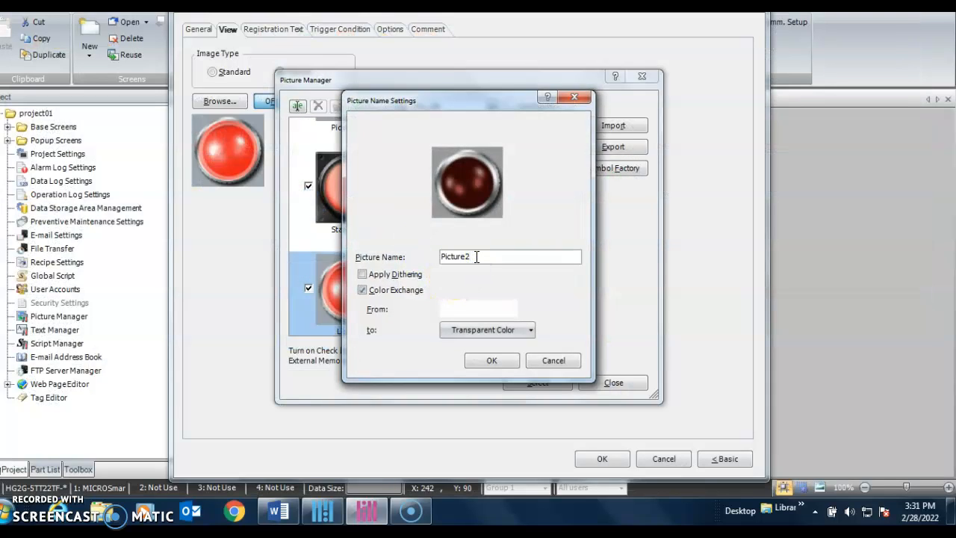
key(BackSpace)
key(BackSpace)
key(BackSpace)
key(BackSpace)
key(BackSpace)
key(BackSpace)
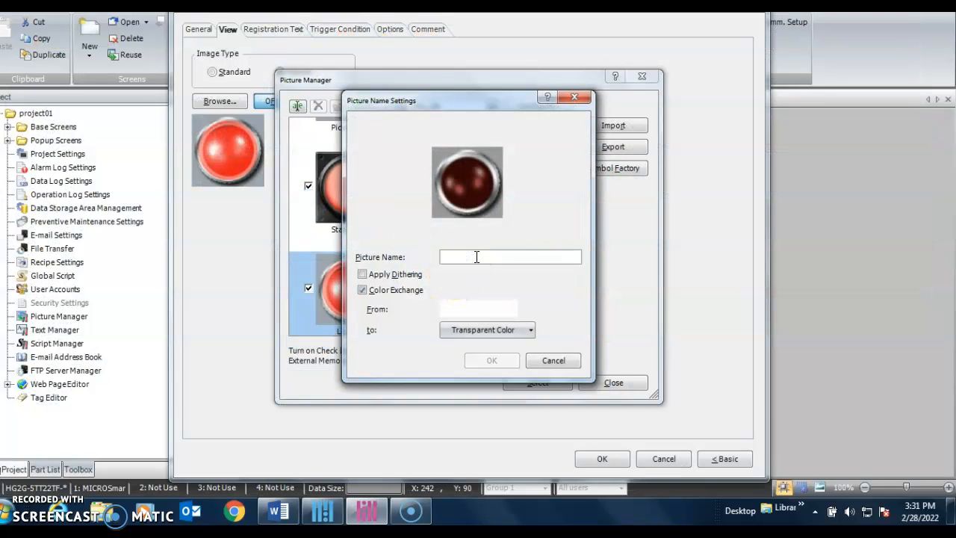
text(Light Off)
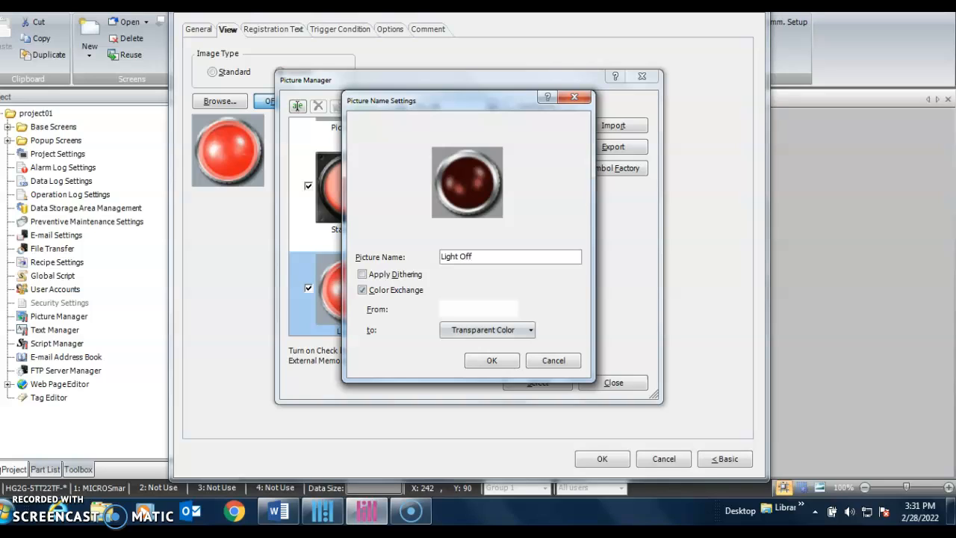
click(484, 365)
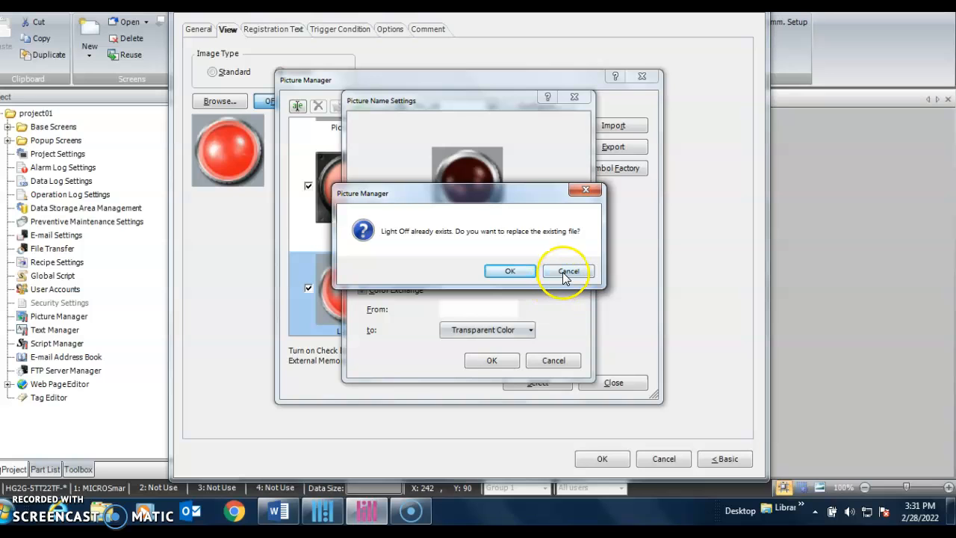
click(509, 271)
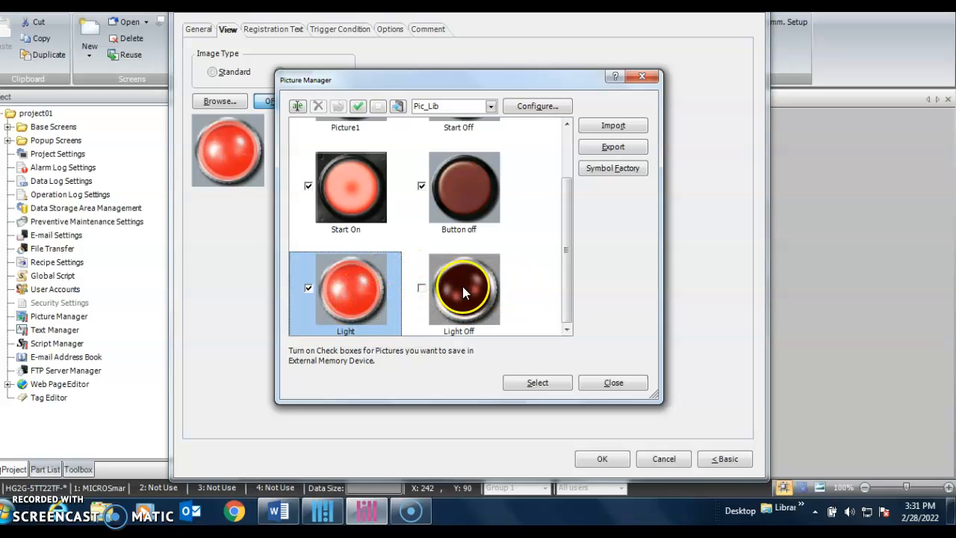
Mark the Light Off picture for saving to external memory and assign it as the lamp's OFF image.
scroll(495, 288, up, 1)
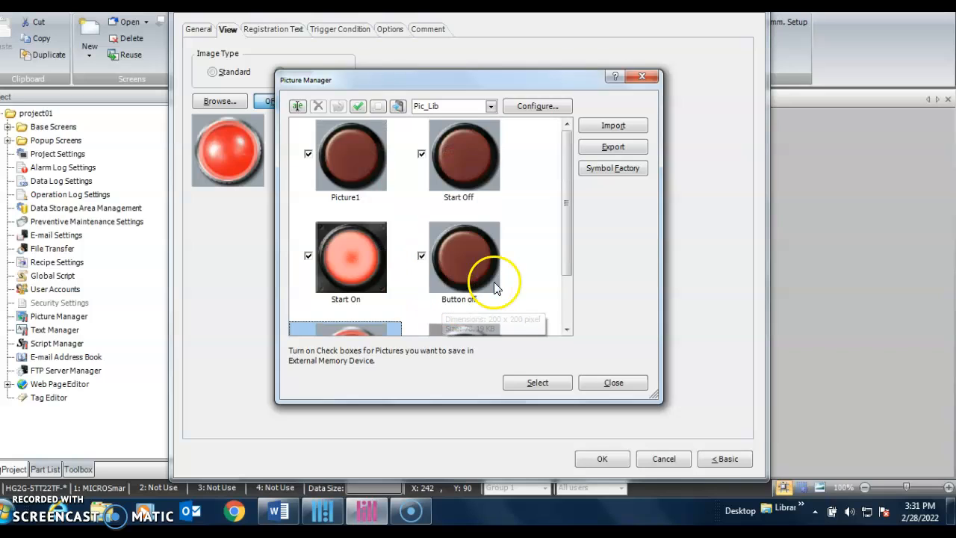
scroll(492, 284, down, 1)
scroll(493, 284, up, 1)
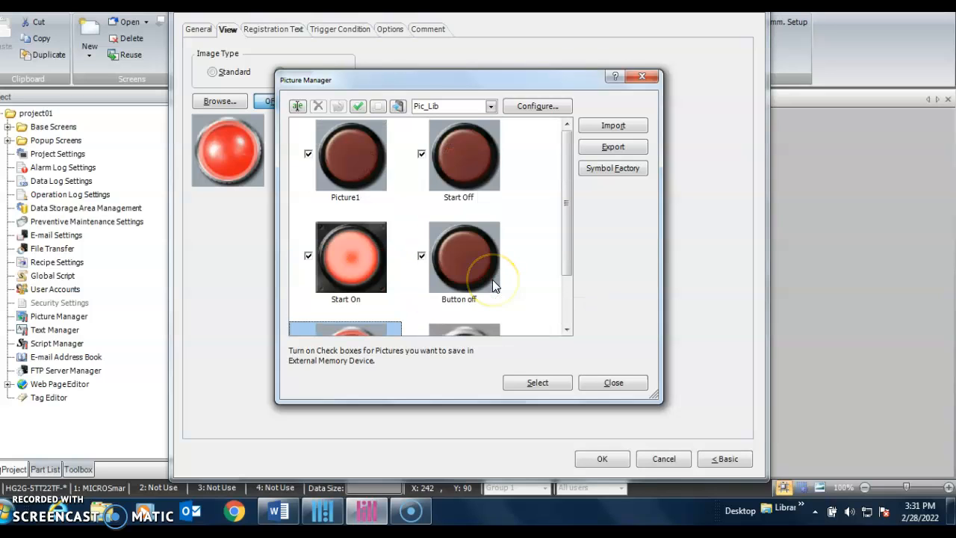
scroll(493, 284, down, 1)
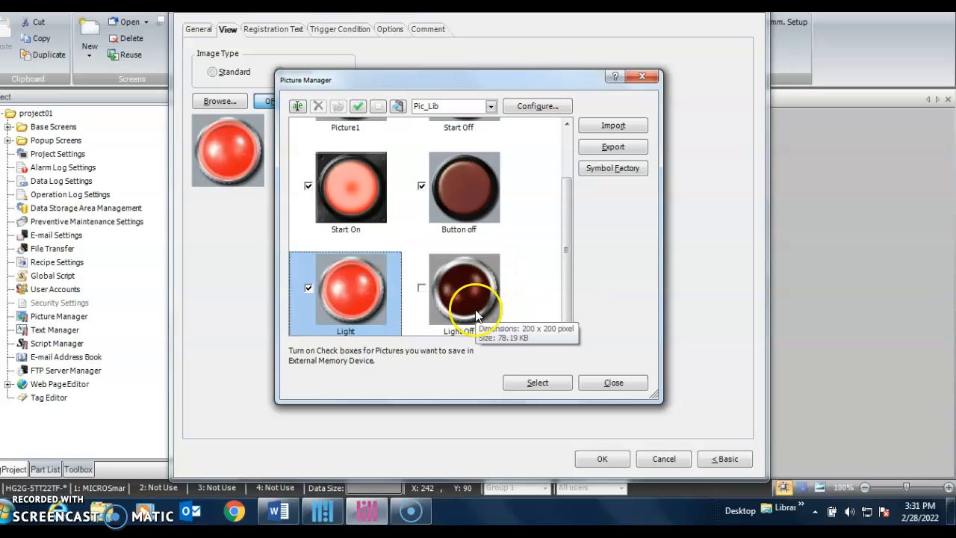
click(462, 296)
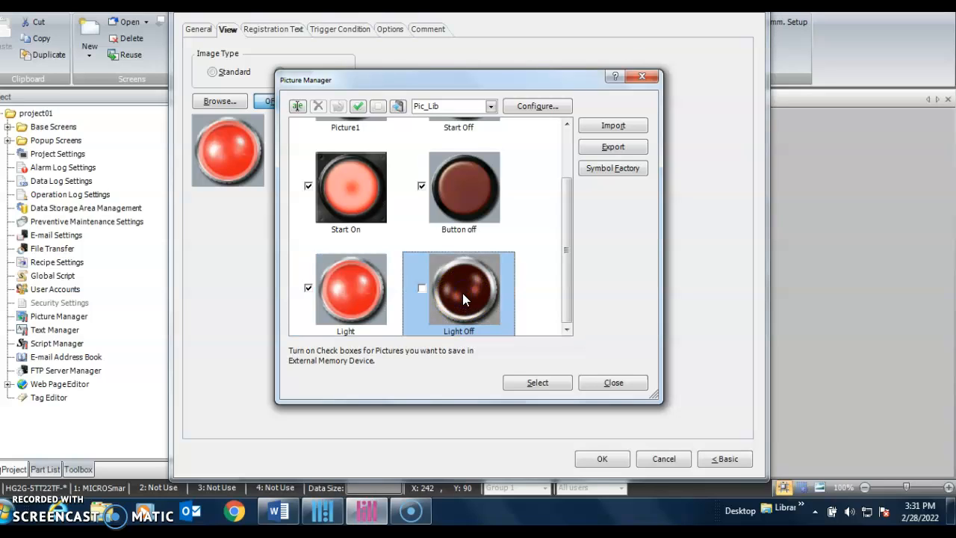
click(452, 295)
click(525, 382)
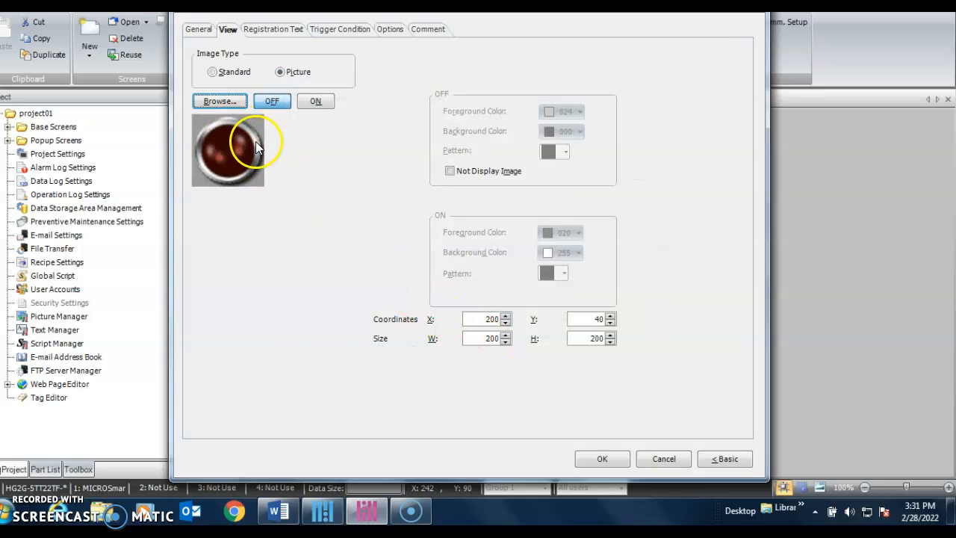
Assign the Light picture as the lamp's ON image and compare the OFF and ON previews.
click(317, 103)
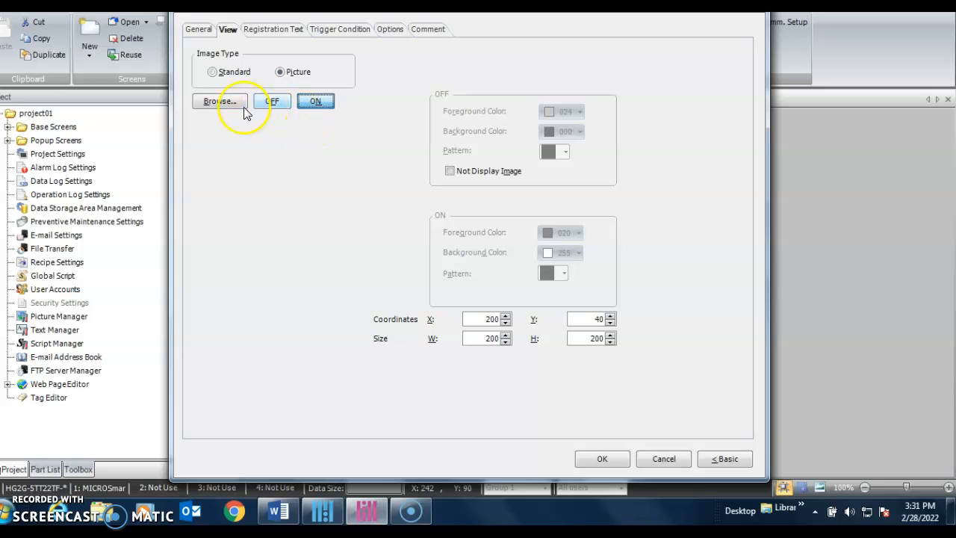
click(208, 102)
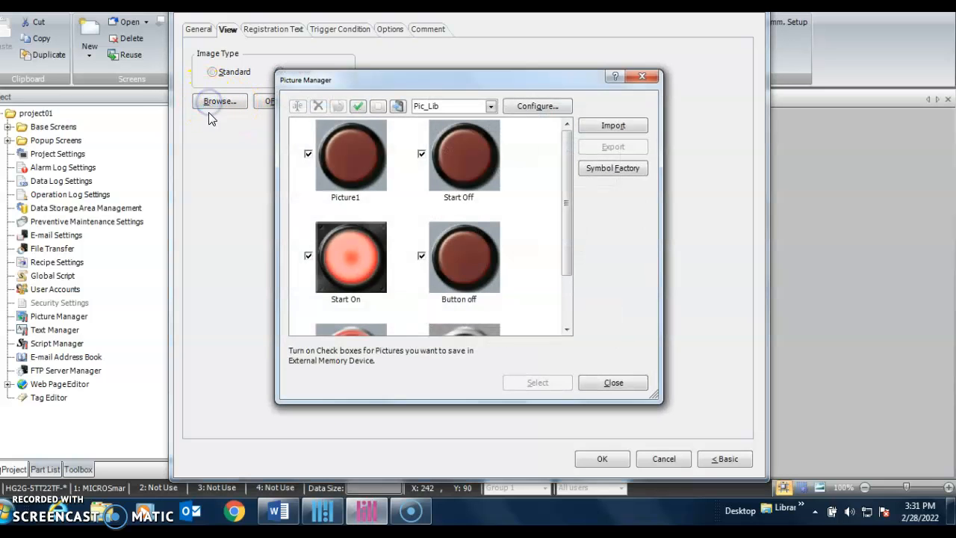
scroll(523, 286, down, 2)
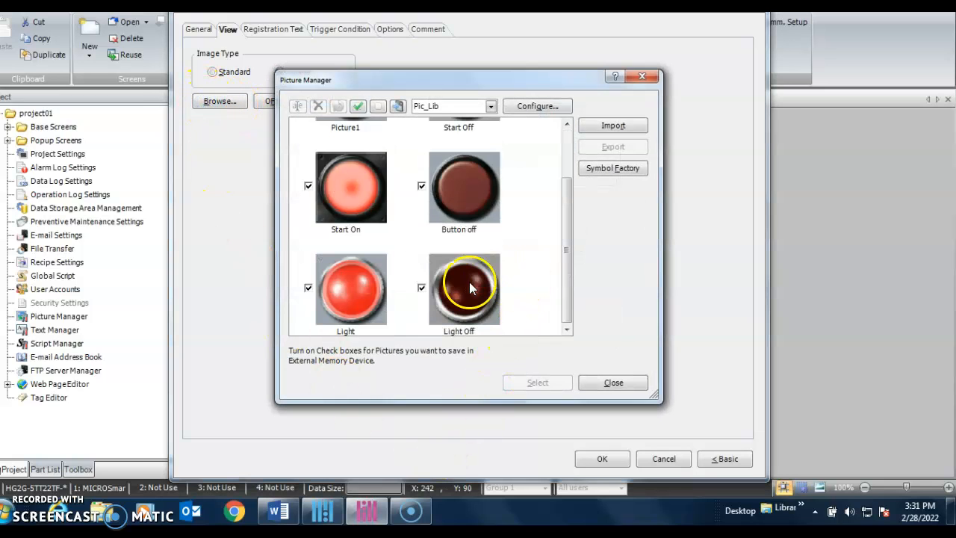
click(332, 298)
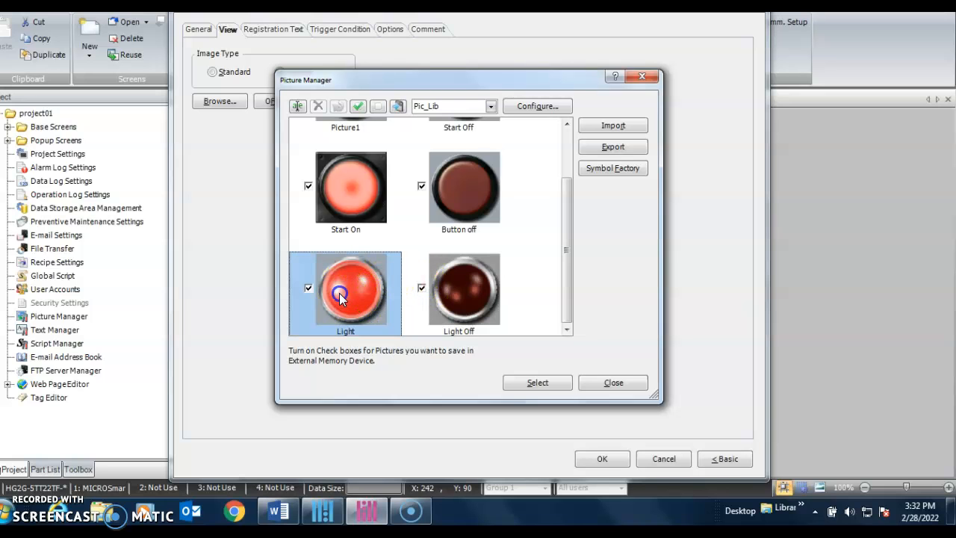
click(520, 384)
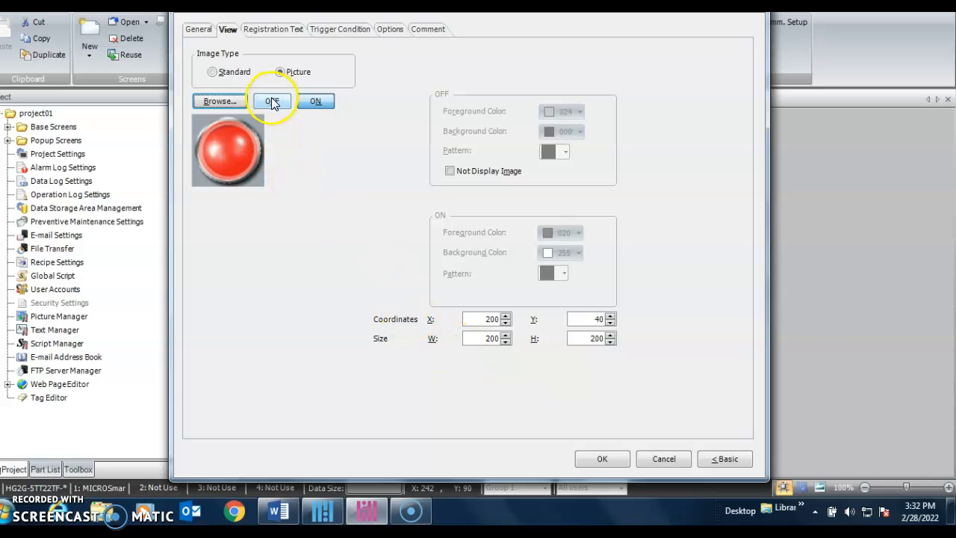
click(271, 102)
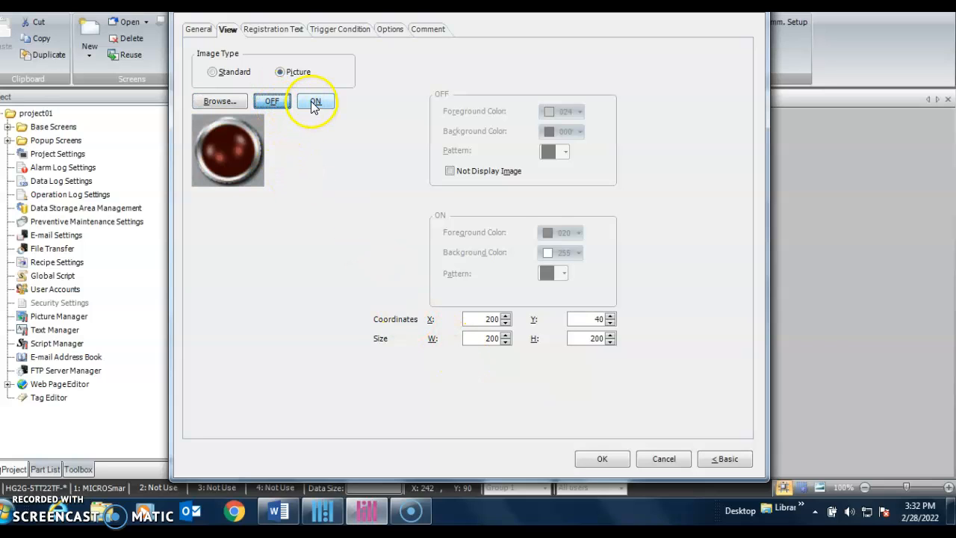
click(315, 103)
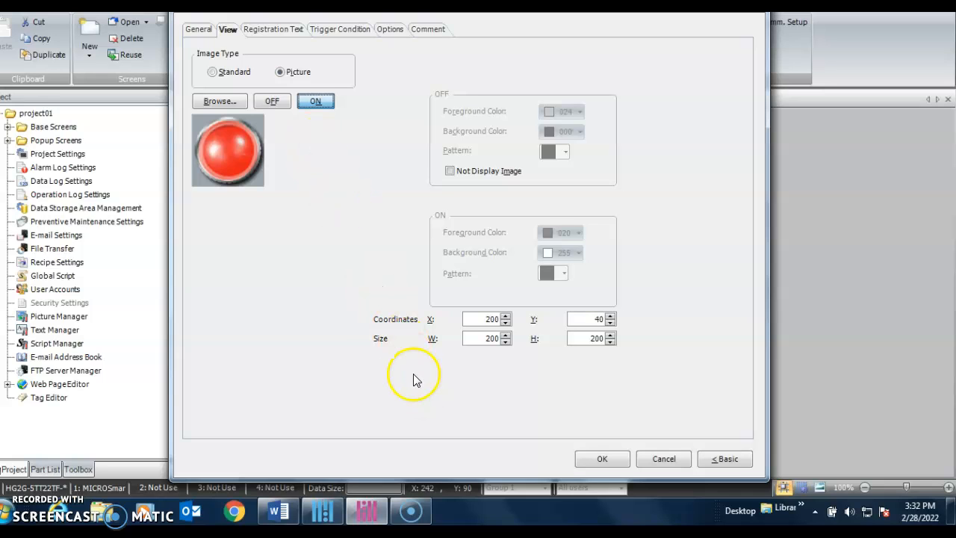
click(273, 103)
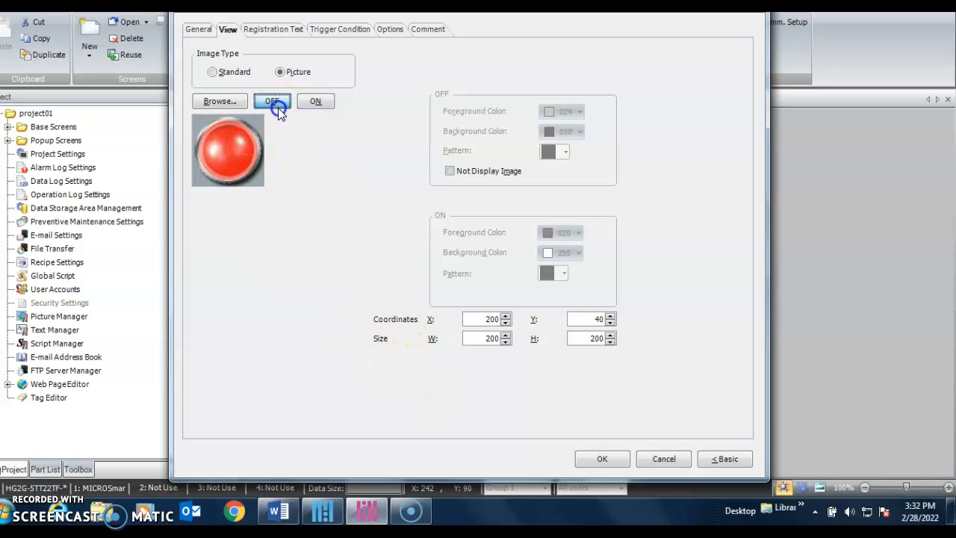
click(305, 101)
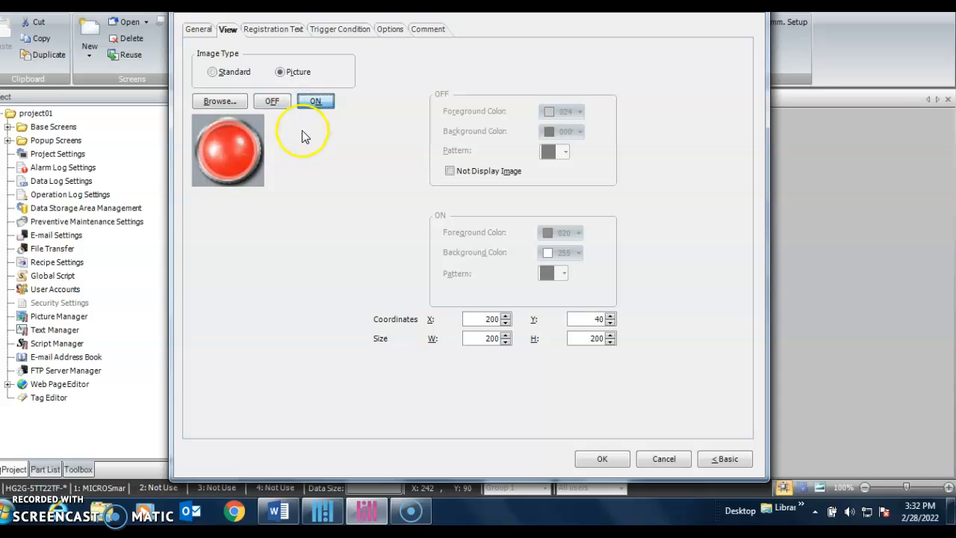
click(282, 109)
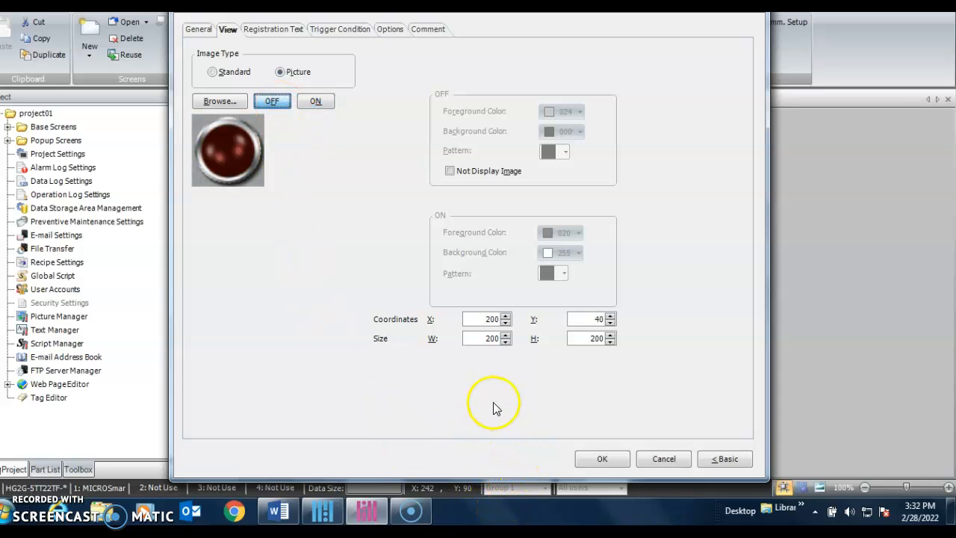
Set the pilot lamp's X coordinate to 120 and apply its properties without a device address.
click(588, 460)
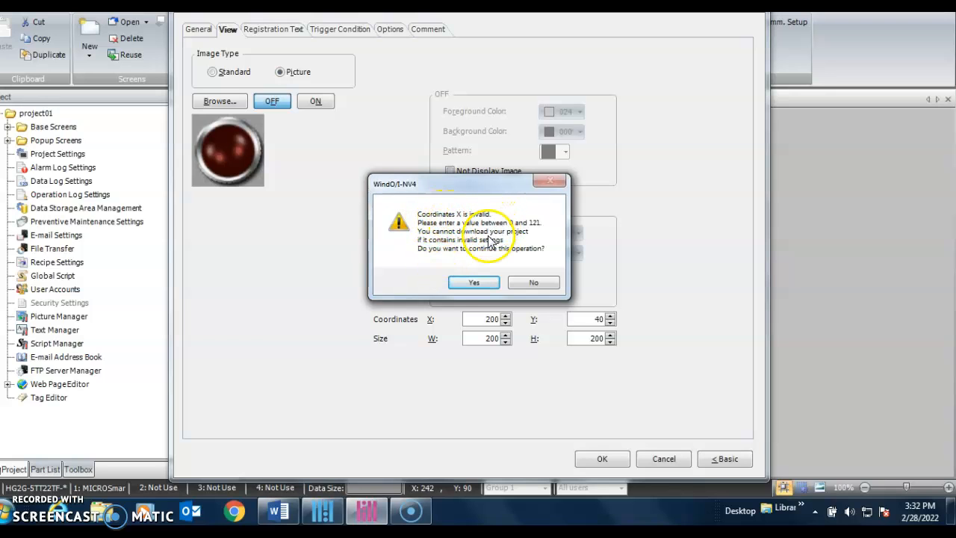
click(490, 383)
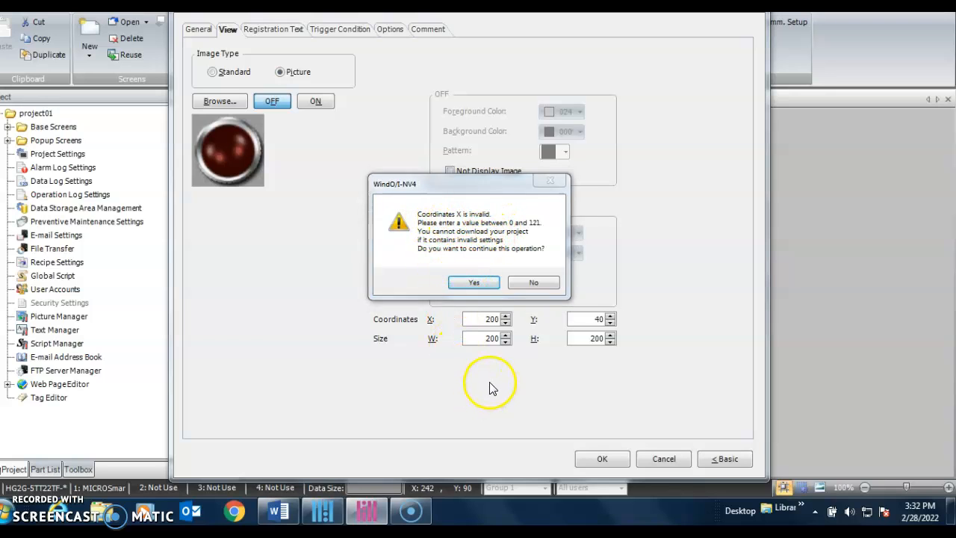
click(504, 326)
click(515, 285)
click(506, 322)
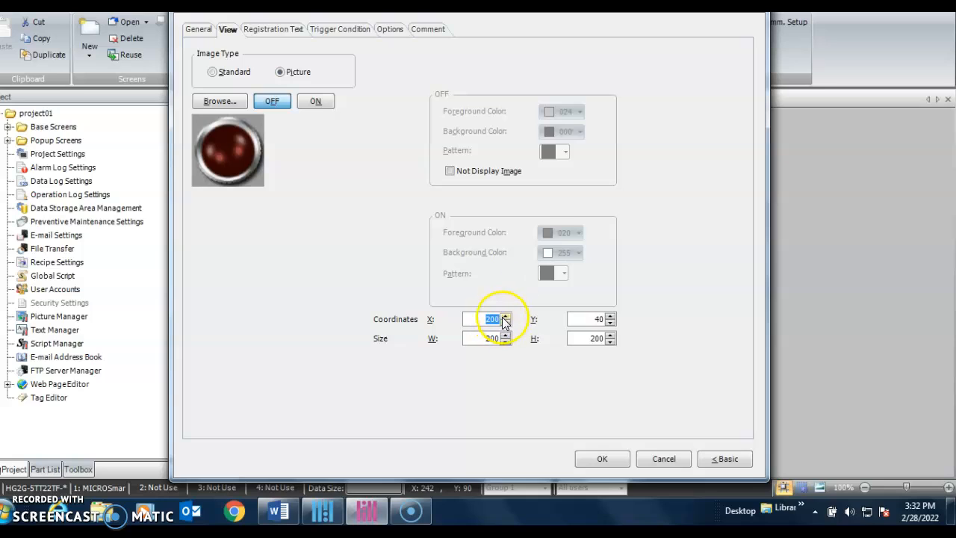
click(506, 323)
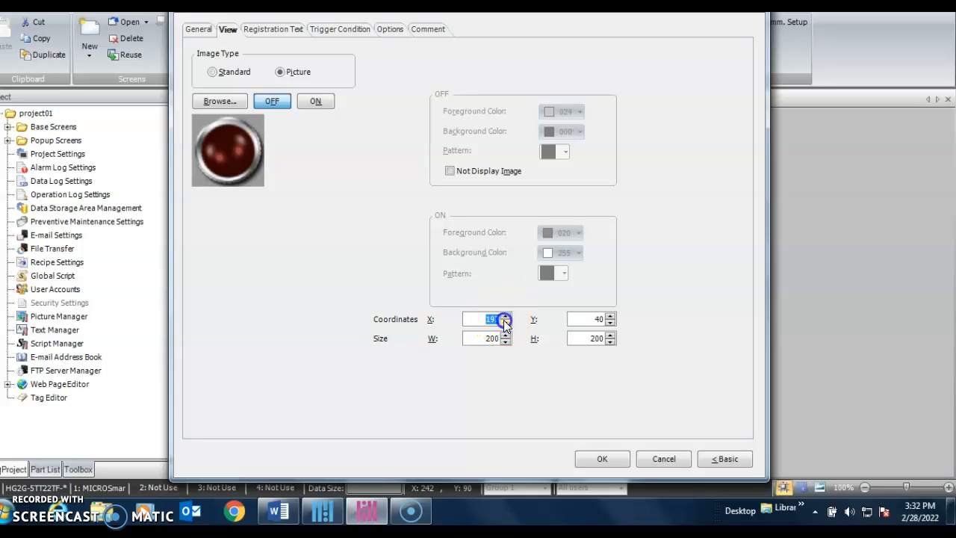
click(506, 322)
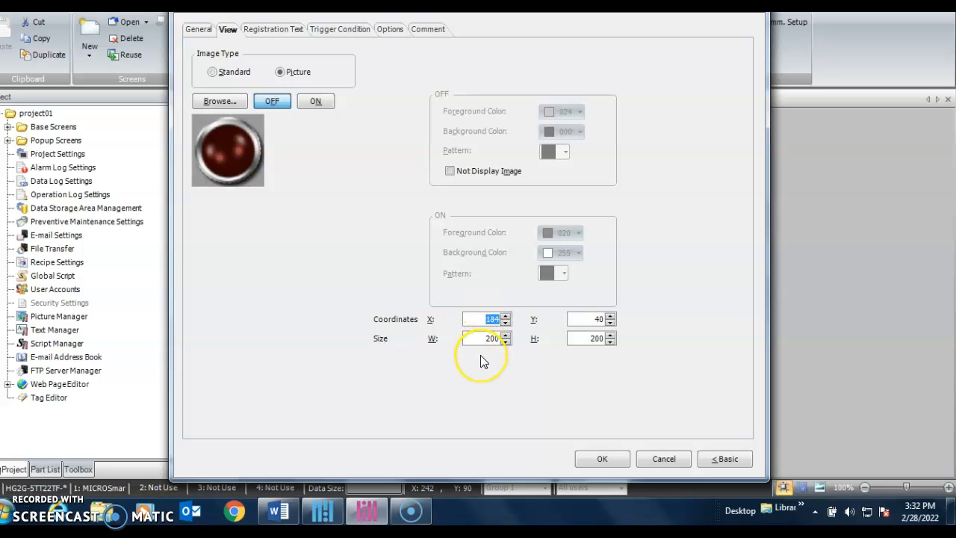
text(120)
click(583, 459)
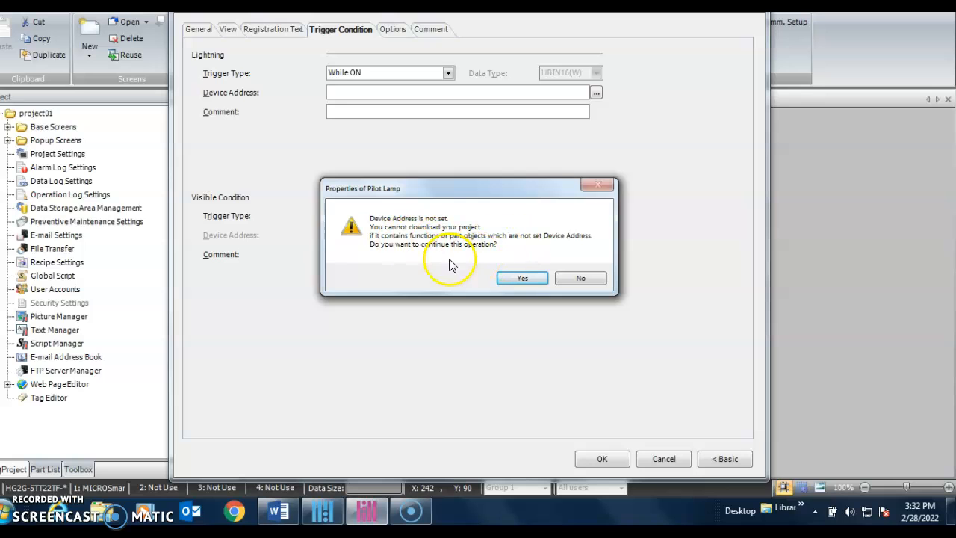
click(513, 282)
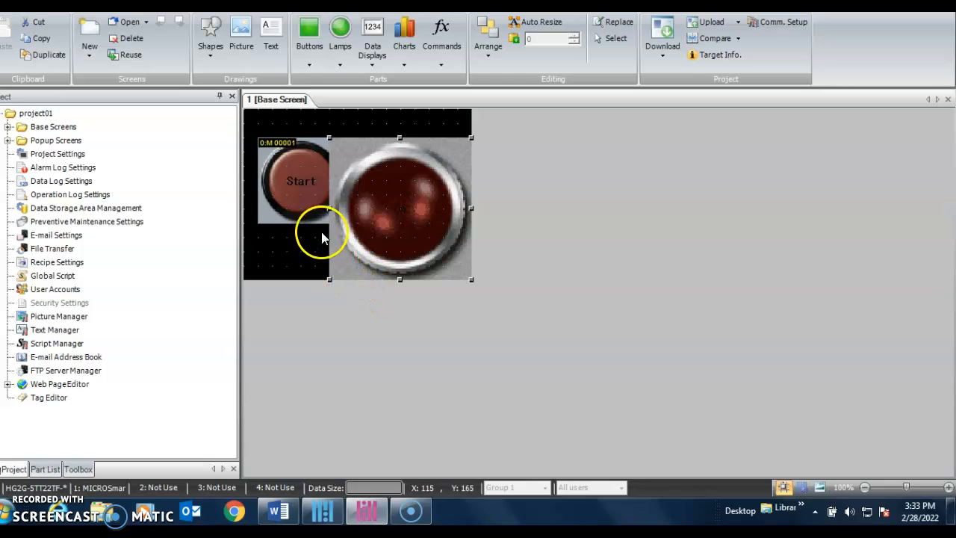
Shrink the pilot lamp to about 141 wide by 121 high at X 180, Y 40, and check its view properties.
drag(331, 208, 372, 214)
drag(420, 278, 413, 223)
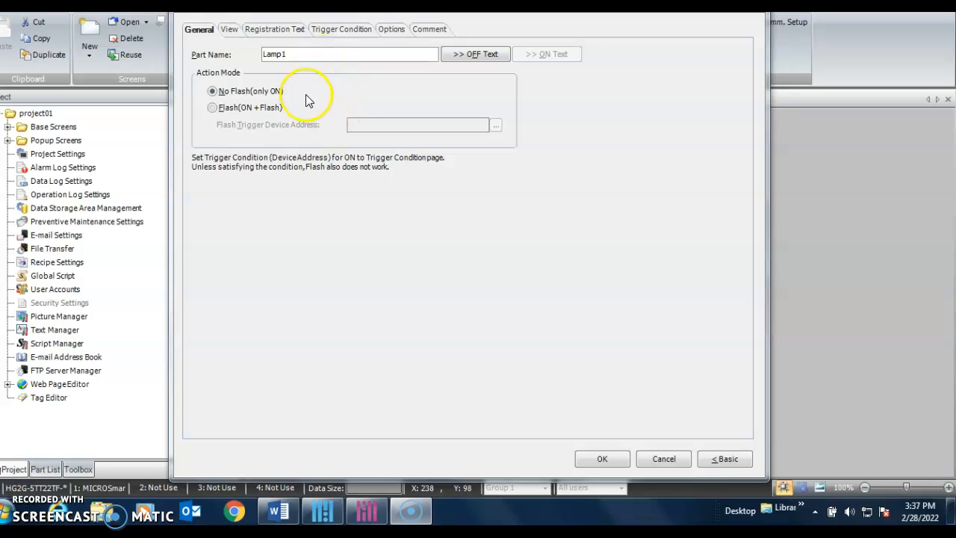
click(229, 30)
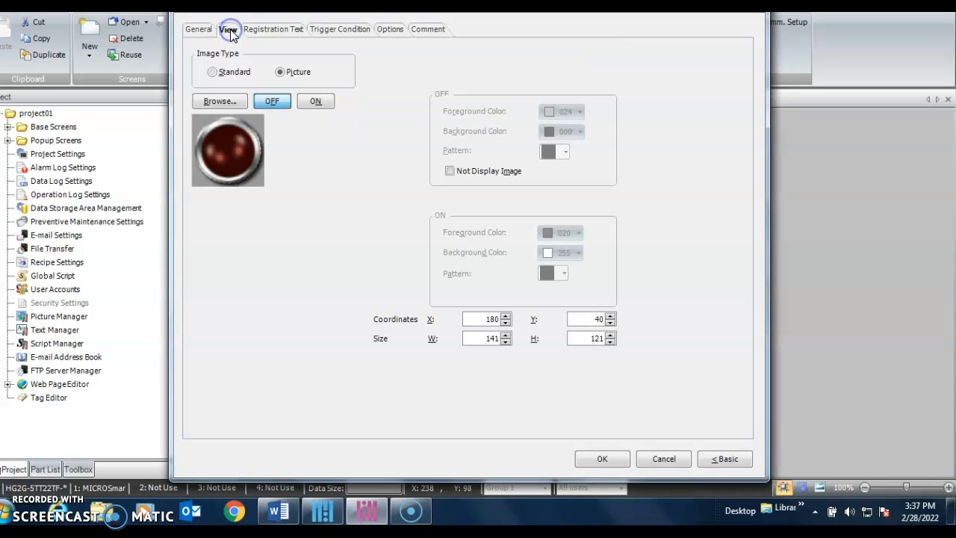
Set the lamp's registration text by state and change the OFF text to "Light".
click(272, 30)
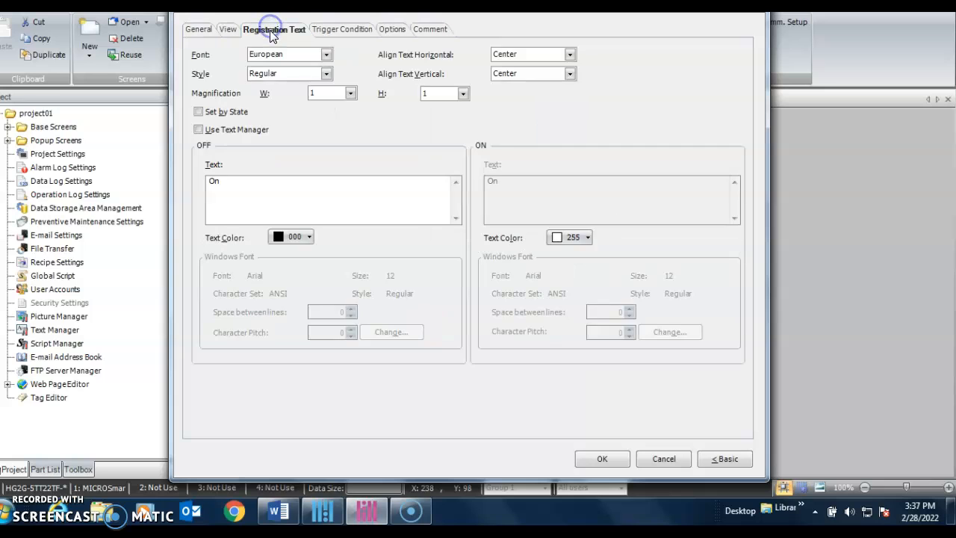
click(198, 112)
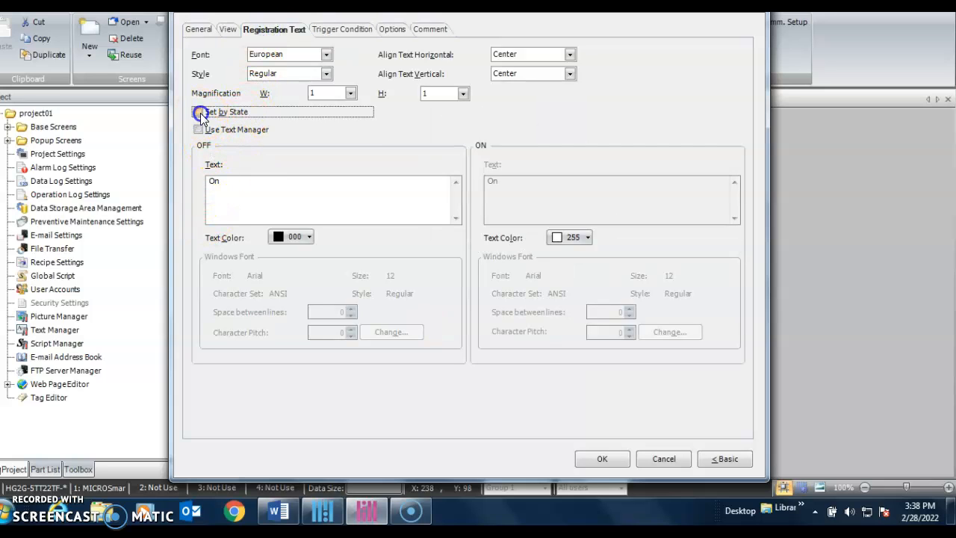
click(226, 183)
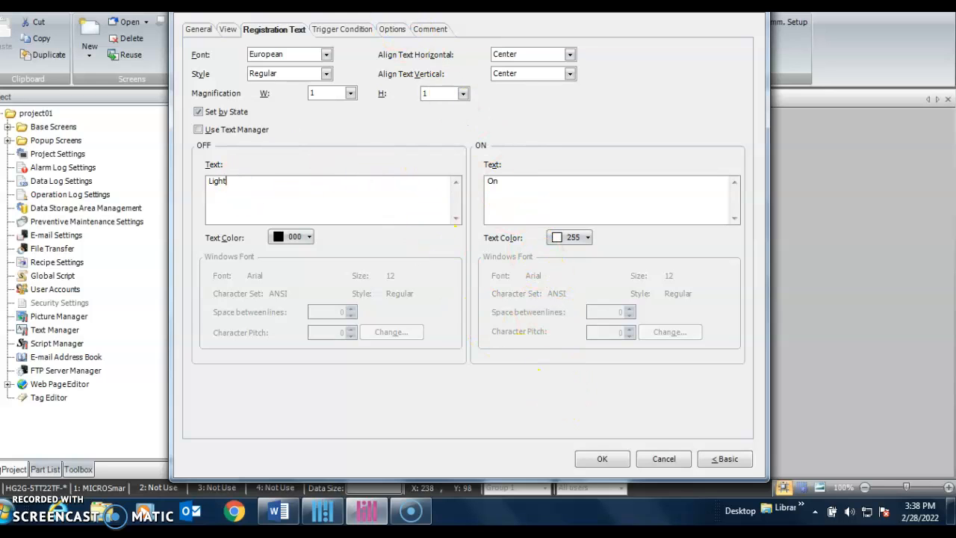
Review the pilot lamp's available lighting trigger types and keep While ON selected.
click(342, 30)
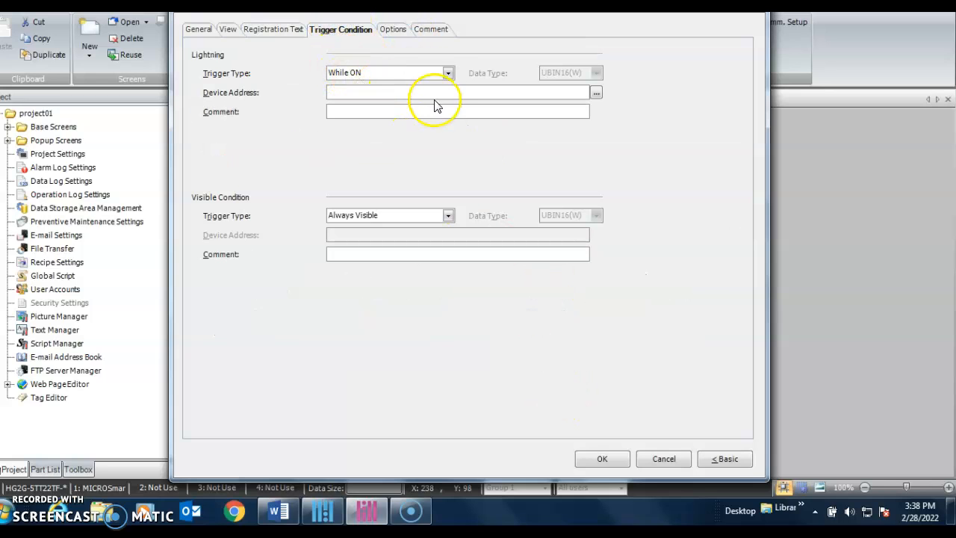
click(448, 73)
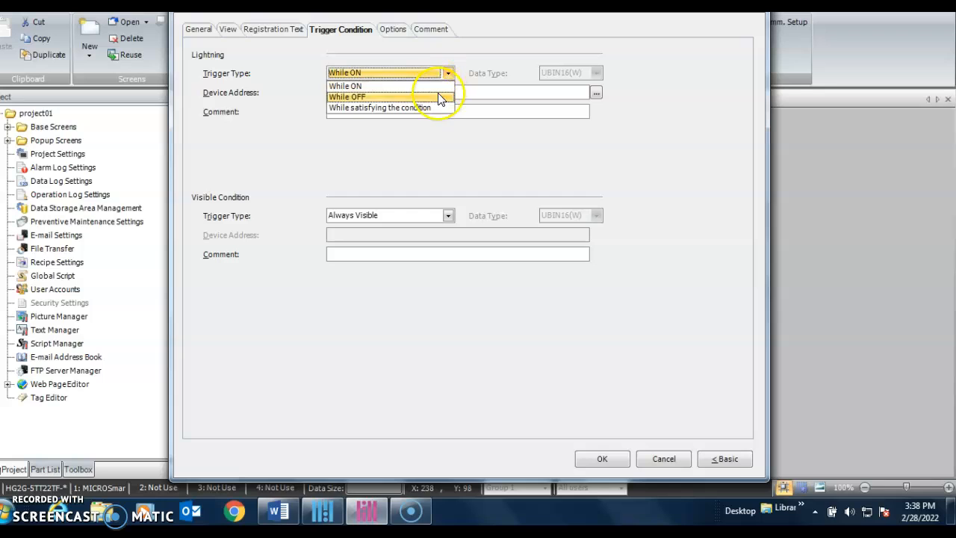
click(397, 72)
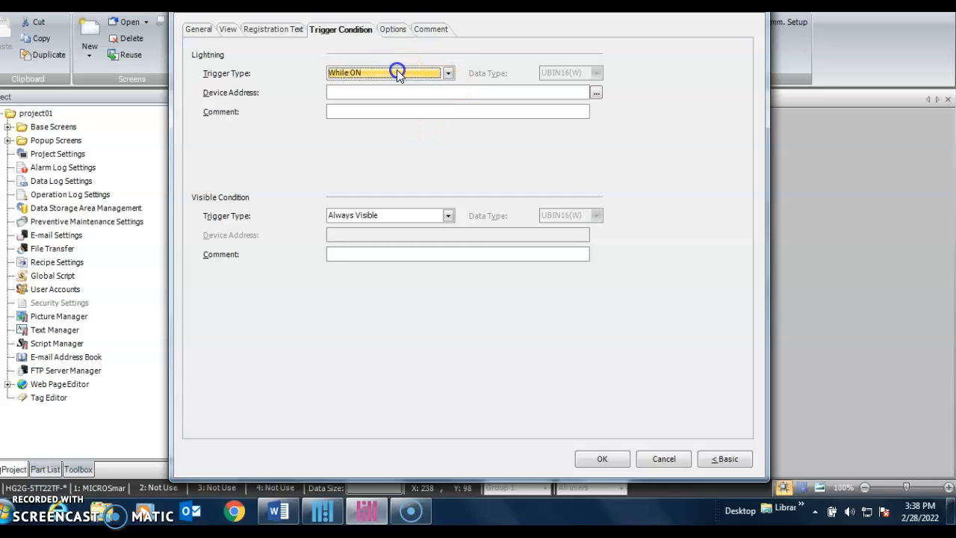
Check the pilot lamp's layer option and enter "Light" as its comment description.
click(400, 32)
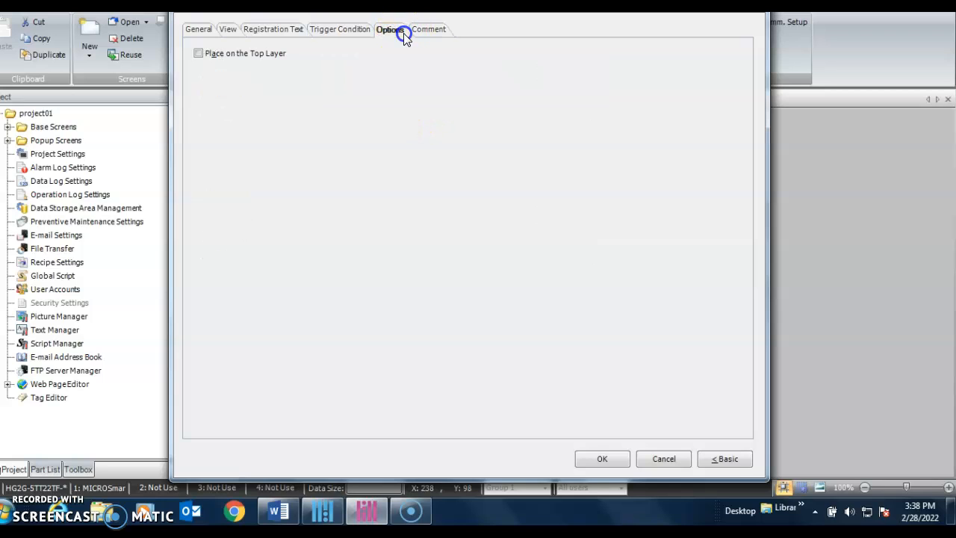
click(425, 31)
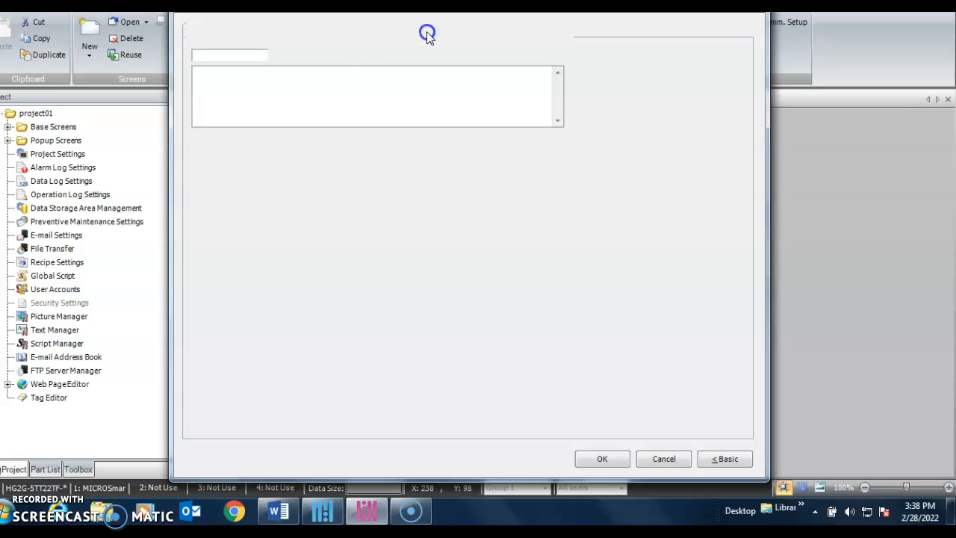
click(248, 78)
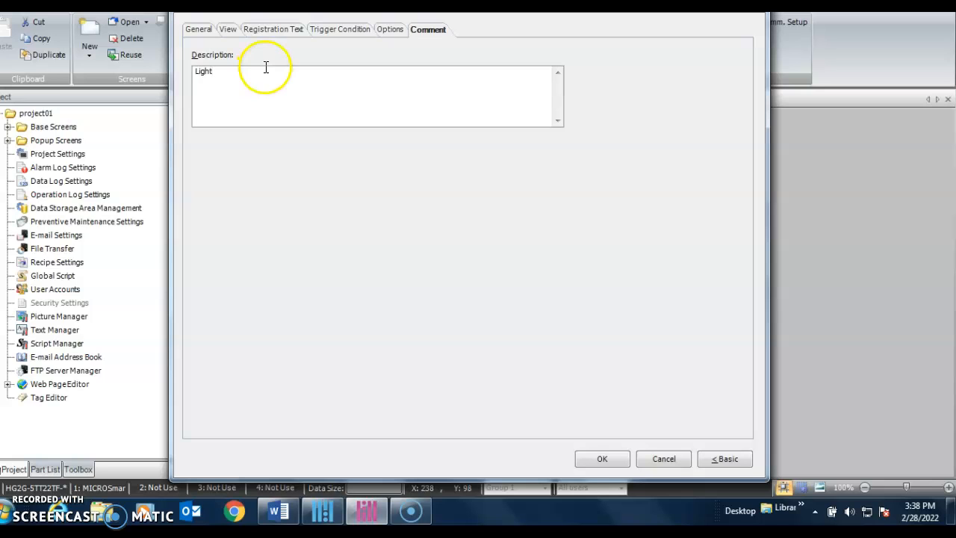
Open the color choices for the lamp's OFF text and apply the lamp properties without a device address.
click(289, 29)
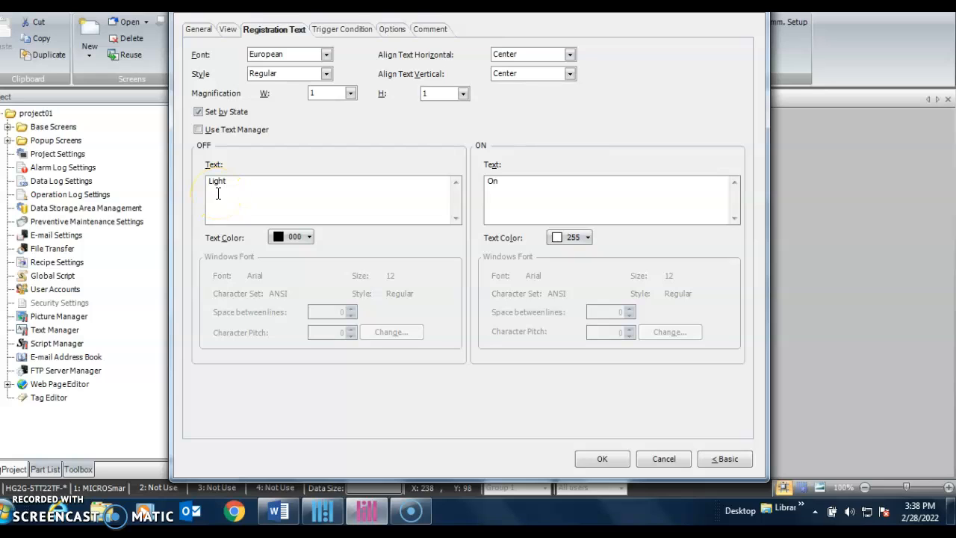
click(308, 237)
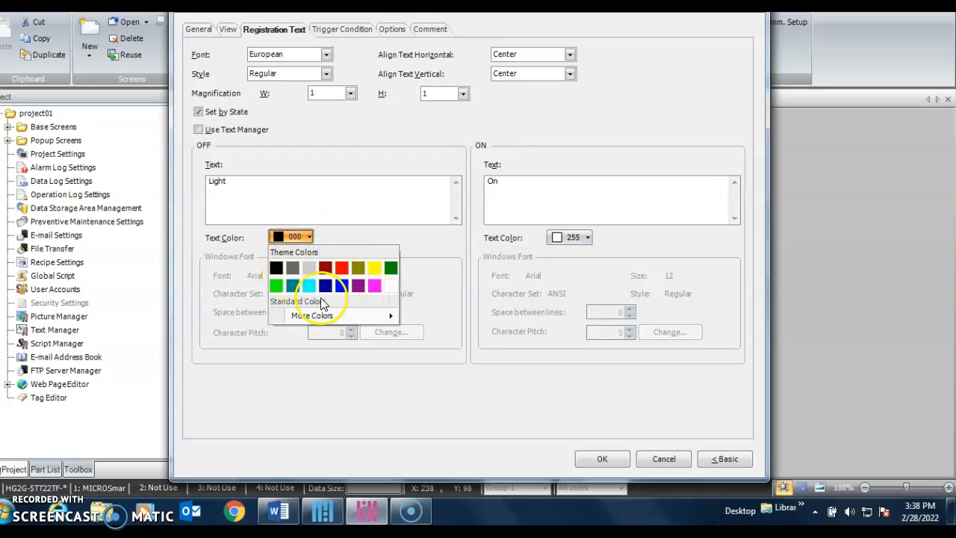
click(602, 459)
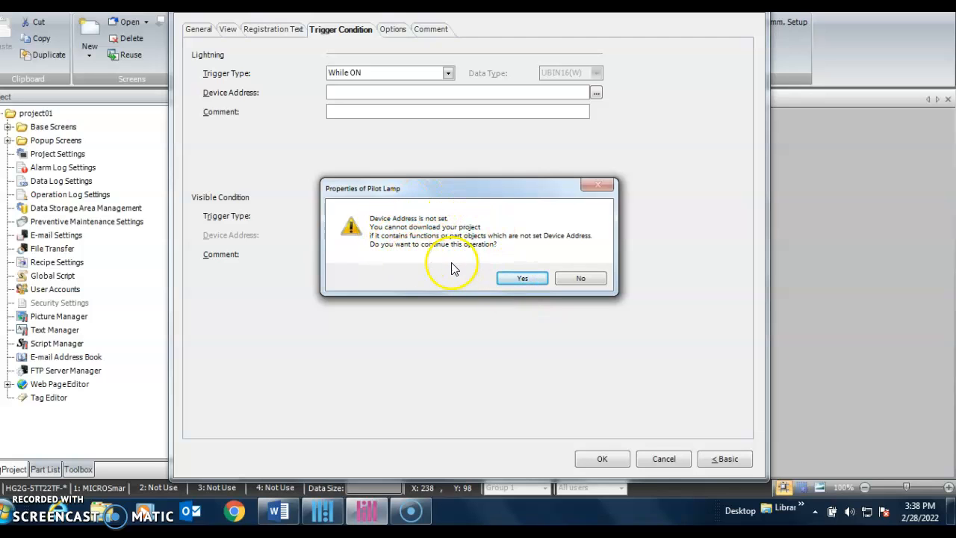
click(516, 277)
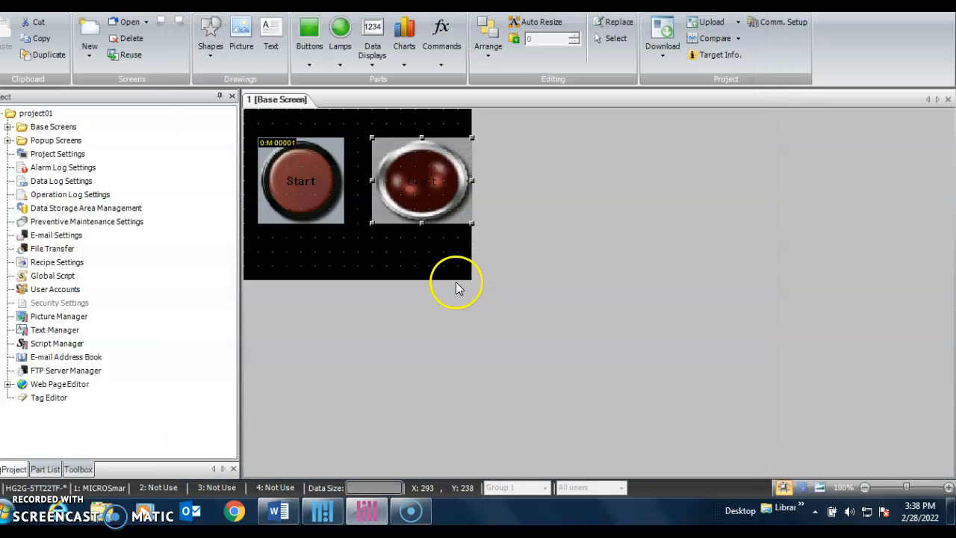
click(419, 199)
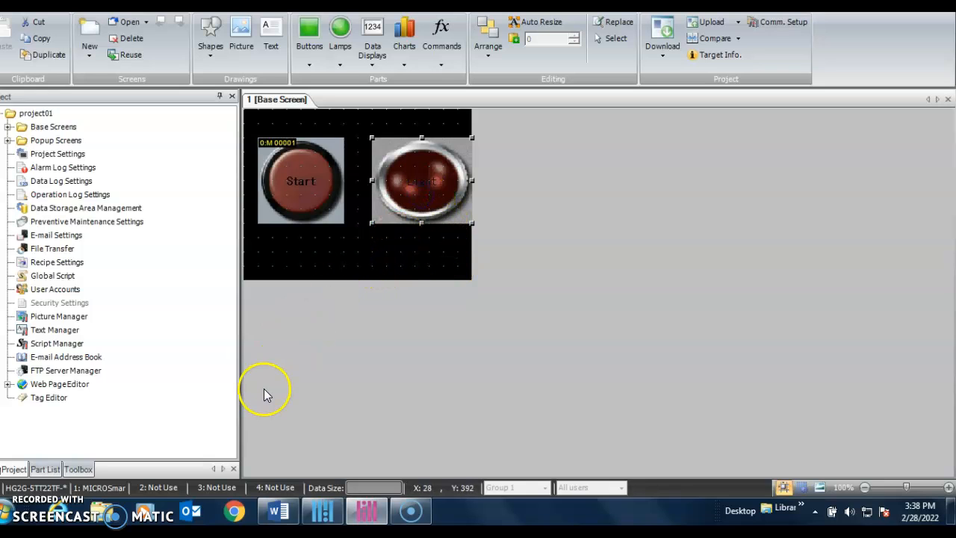